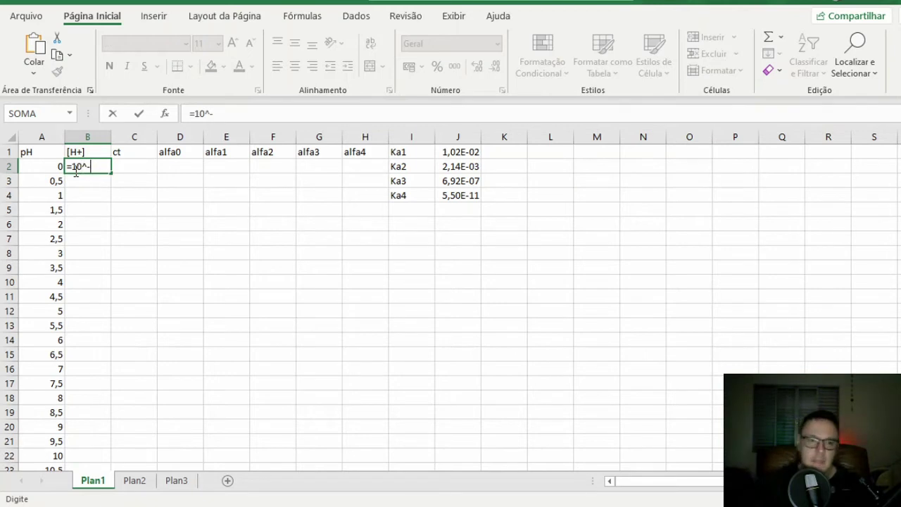
Complete the [H+] formula in cell B2 as =10^-A2, referencing the pH value, and enter it
{"action": "left_click", "coordinate": [49, 158]}
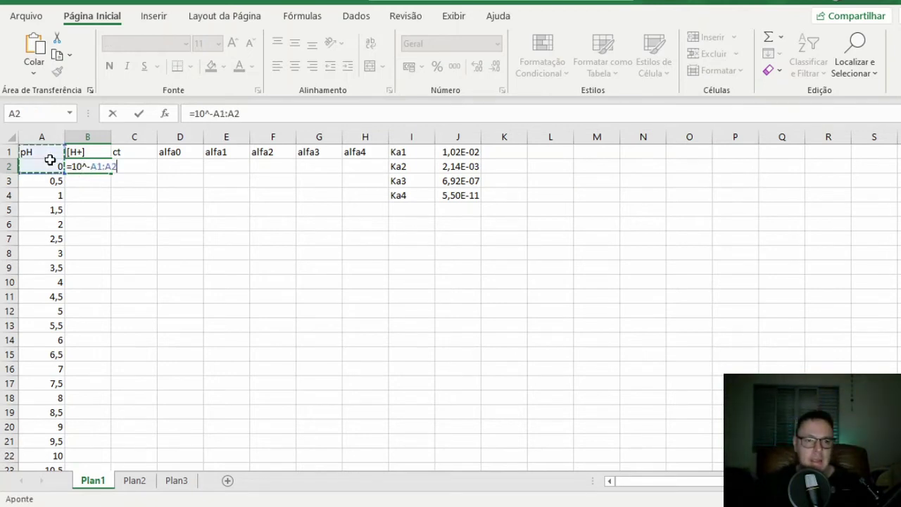
{"action": "left_click_drag", "start_coordinate": [49, 159], "coordinate": [50, 167]}
{"action": "left_click", "coordinate": [50, 167]}
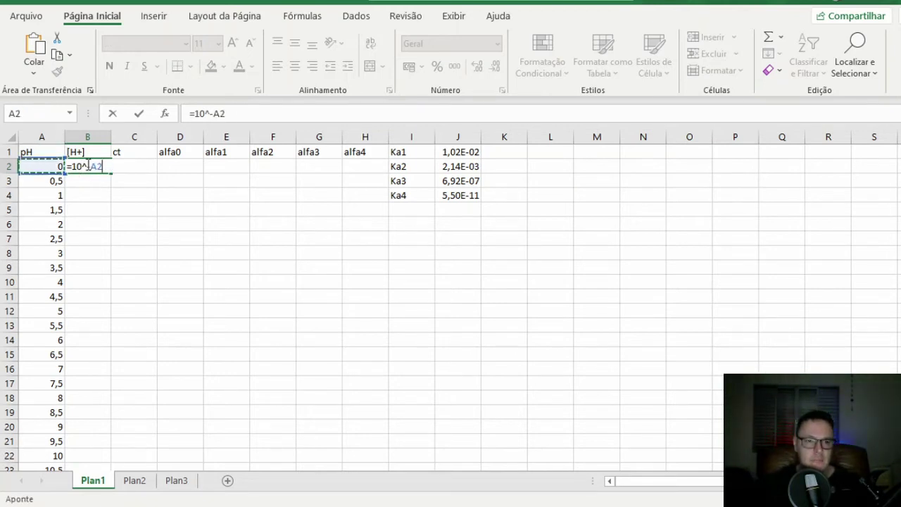
{"action": "key", "text": "Return"}
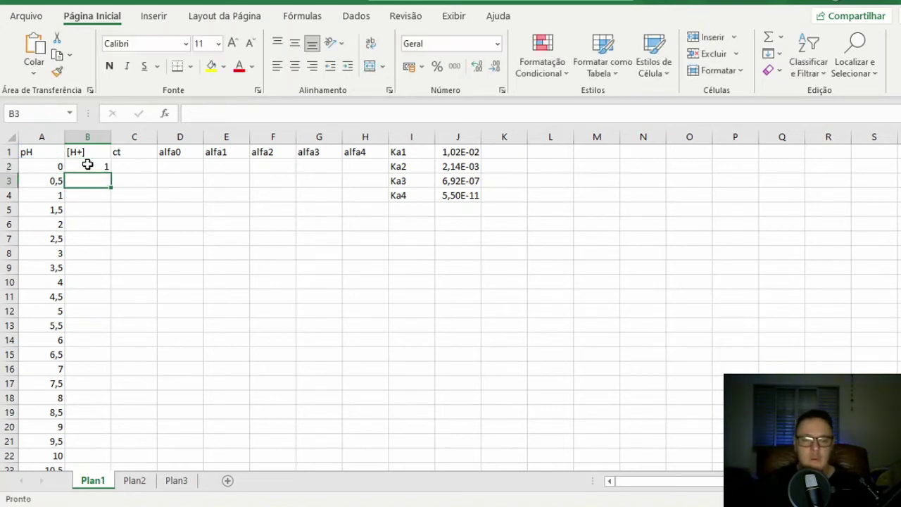
Start the ct formula in cell C2 with the parenthesized first term, =(B2^4)+
{"action": "left_click", "coordinate": [114, 165]}
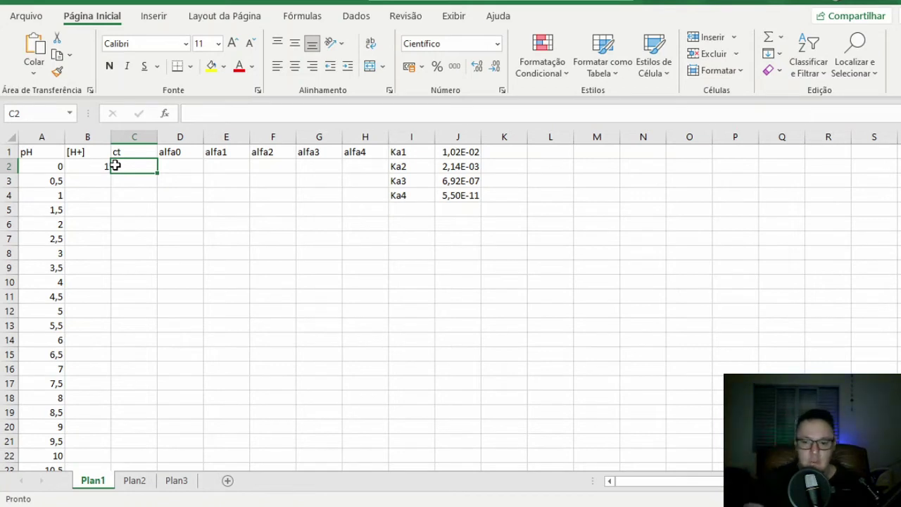
{"action": "type", "text": "="}
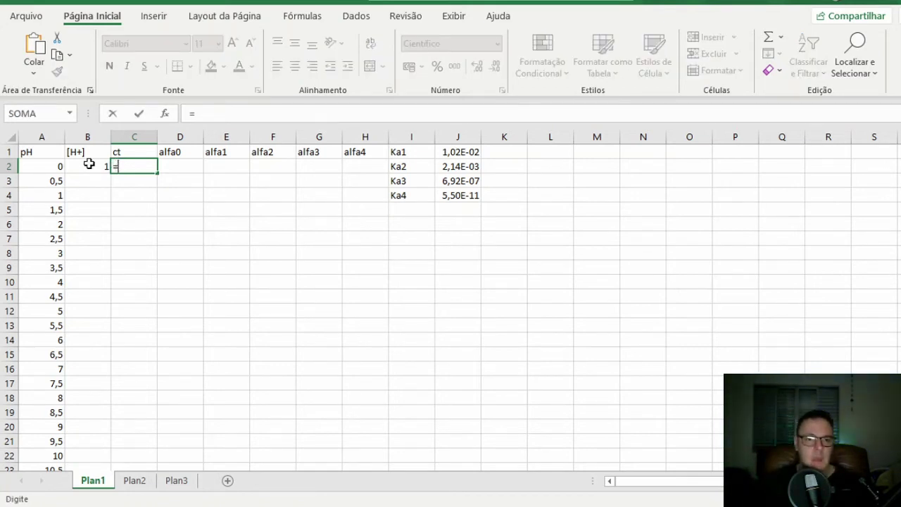
{"action": "left_click", "coordinate": [87, 165]}
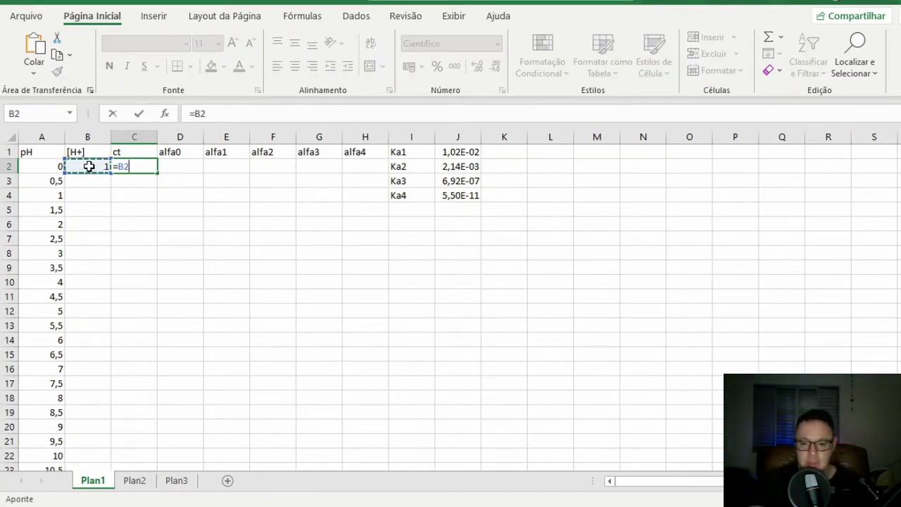
{"action": "type", "text": "^4"}
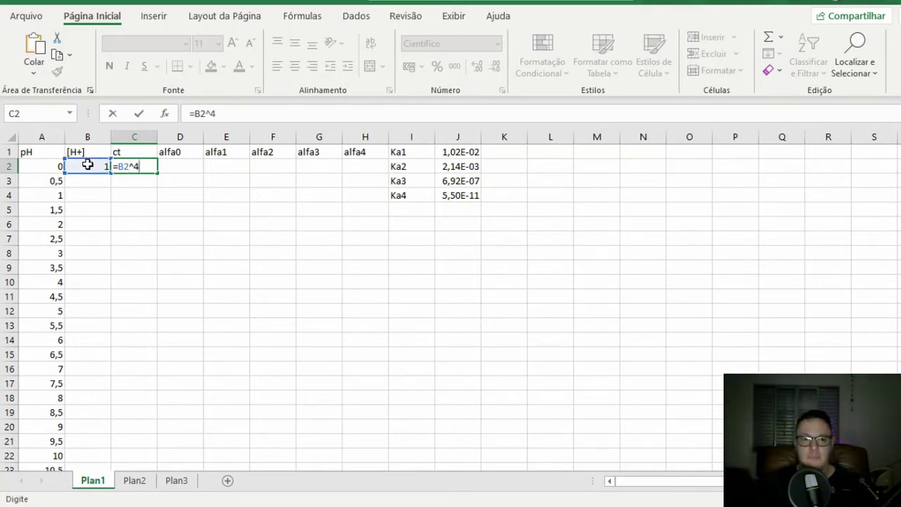
{"action": "type", "text": "+"}
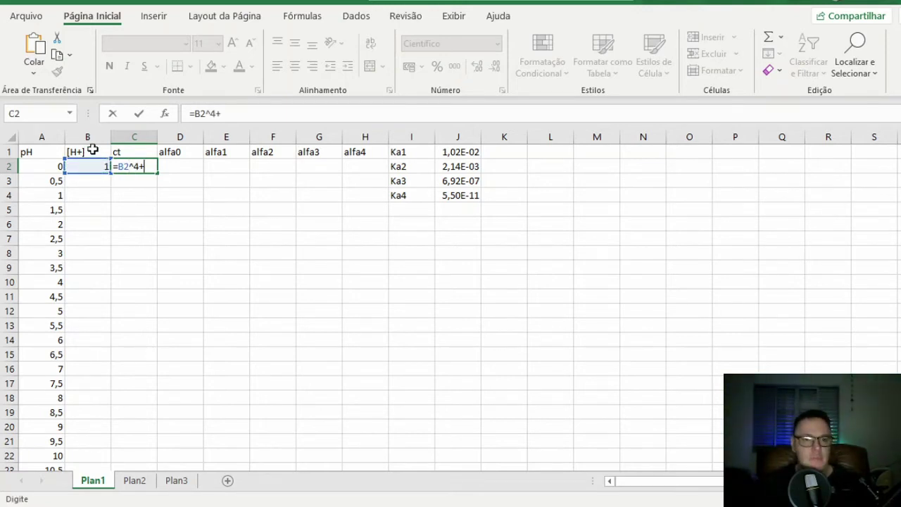
{"action": "left_click", "coordinate": [197, 113]}
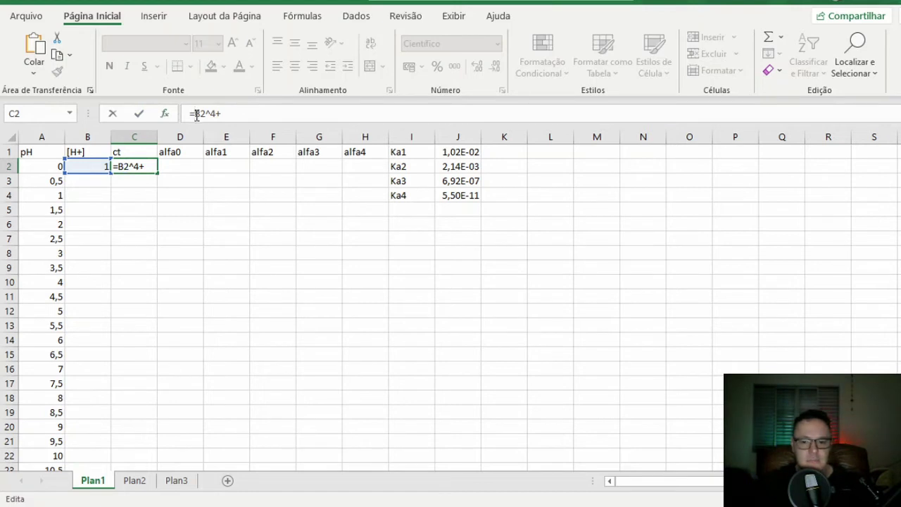
{"action": "type", "text": "("}
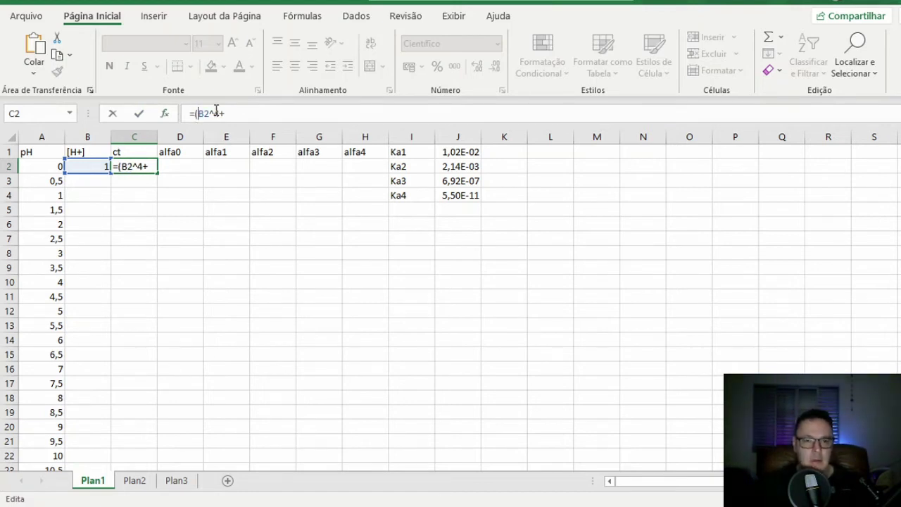
{"action": "left_click", "coordinate": [219, 113]}
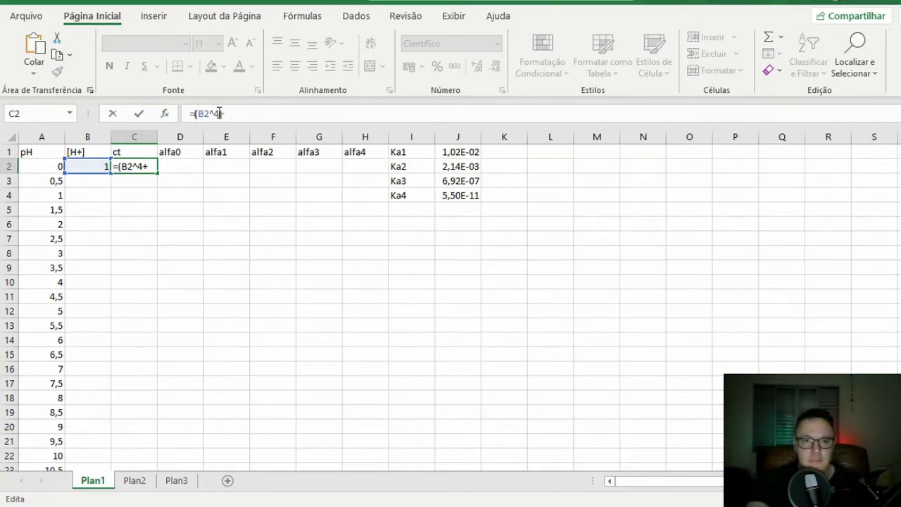
{"action": "type", "text": ")+"}
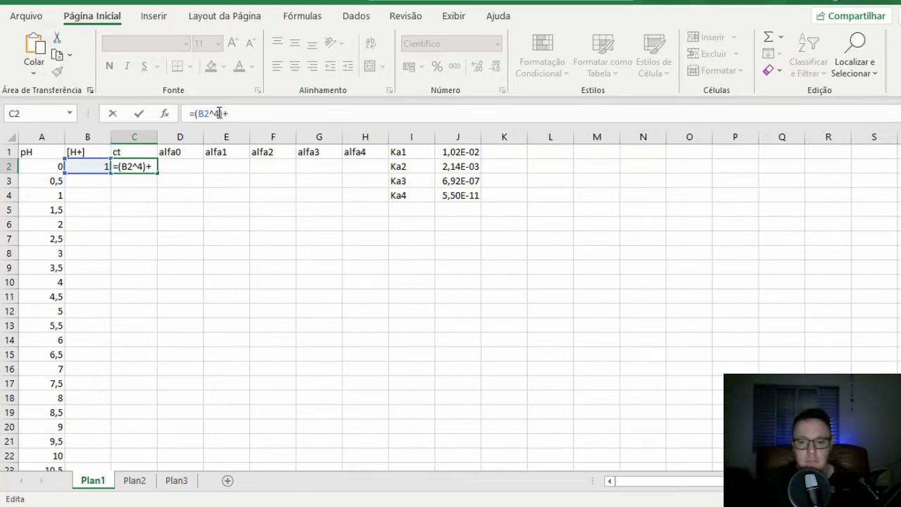
Add the second term (J1*B2^3) to the ct formula in C2, using Ka1 and [H+]
{"action": "type", "text": "("}
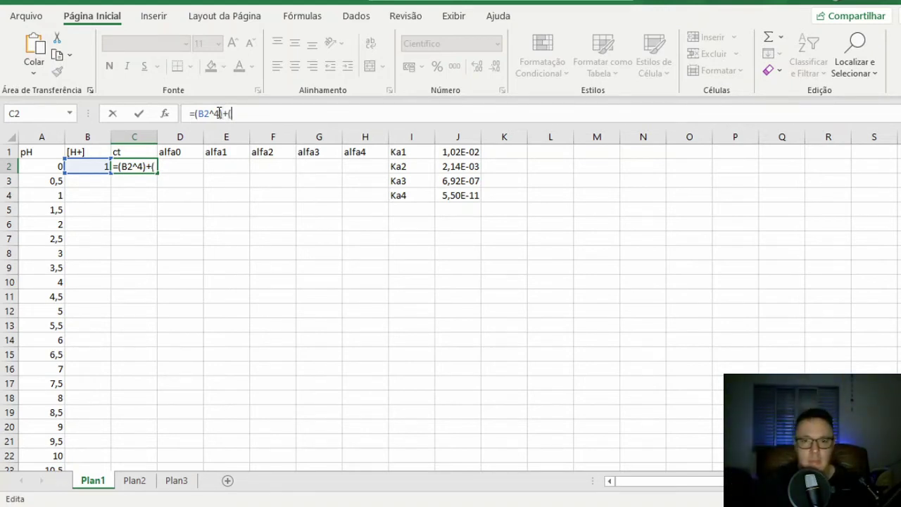
{"action": "left_click", "coordinate": [476, 152]}
{"action": "type", "text": "*"}
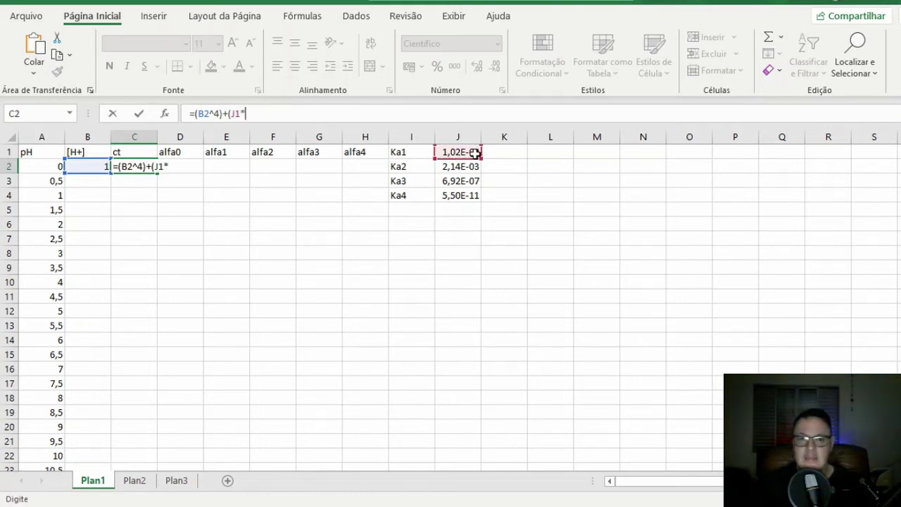
{"action": "left_click", "coordinate": [95, 167]}
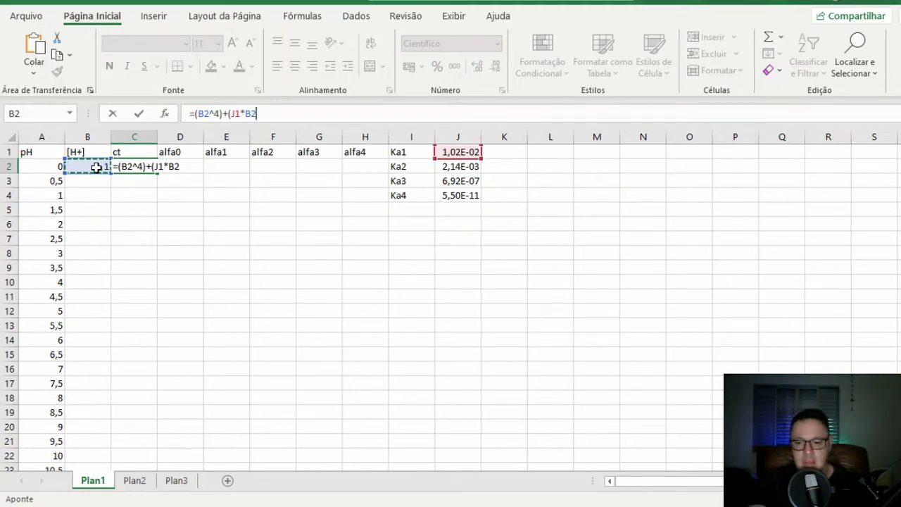
{"action": "type", "text": "^3"}
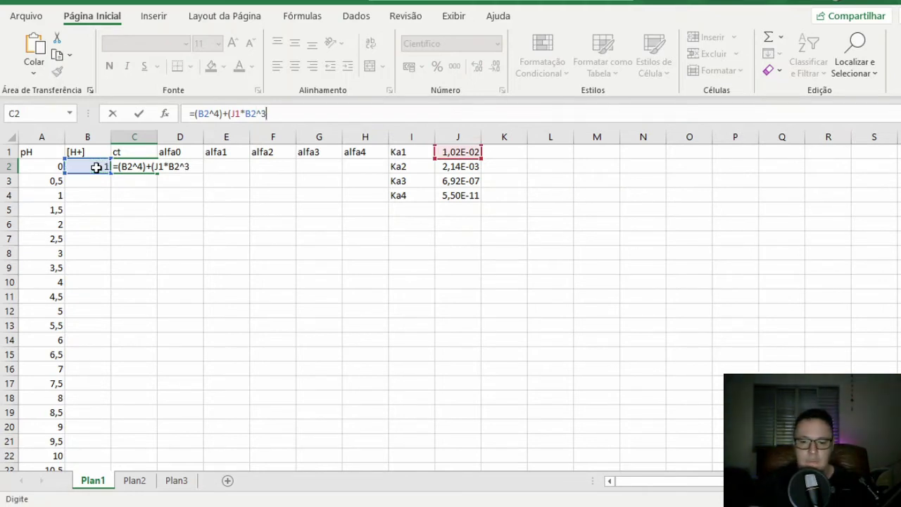
{"action": "type", "text": ")"}
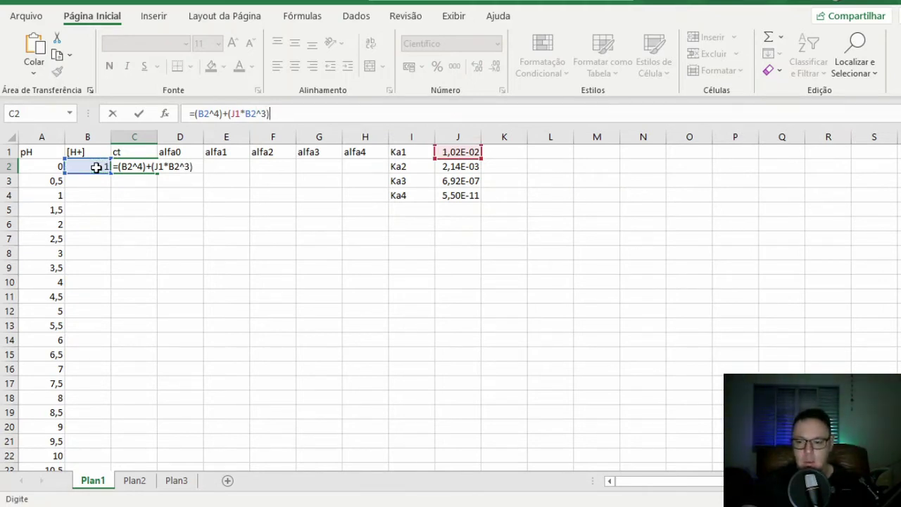
Append the third term +(J1*J2*B2^2) to the ct formula in C2
{"action": "type", "text": "+"}
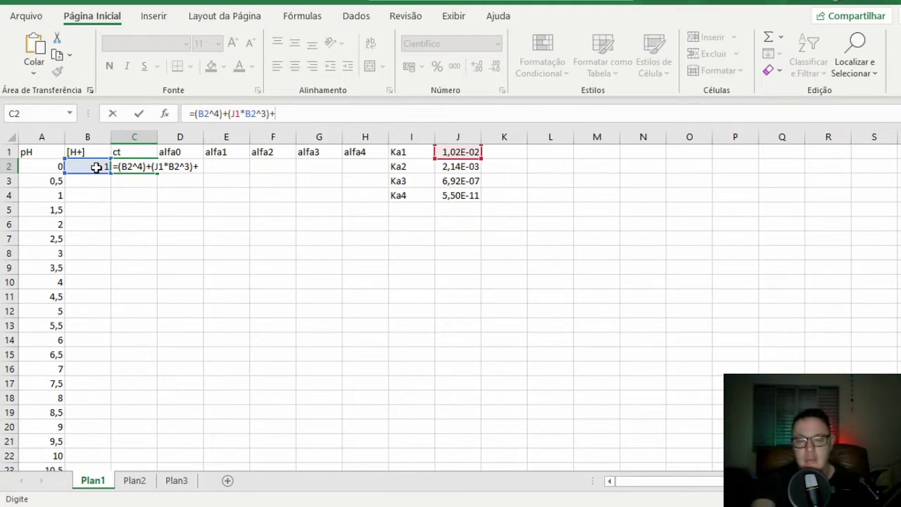
{"action": "type", "text": "("}
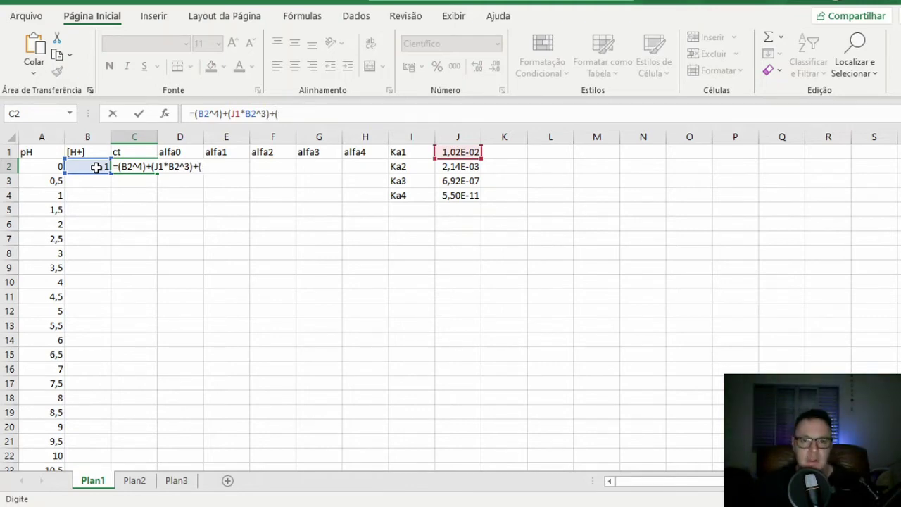
{"action": "left_click", "coordinate": [473, 153]}
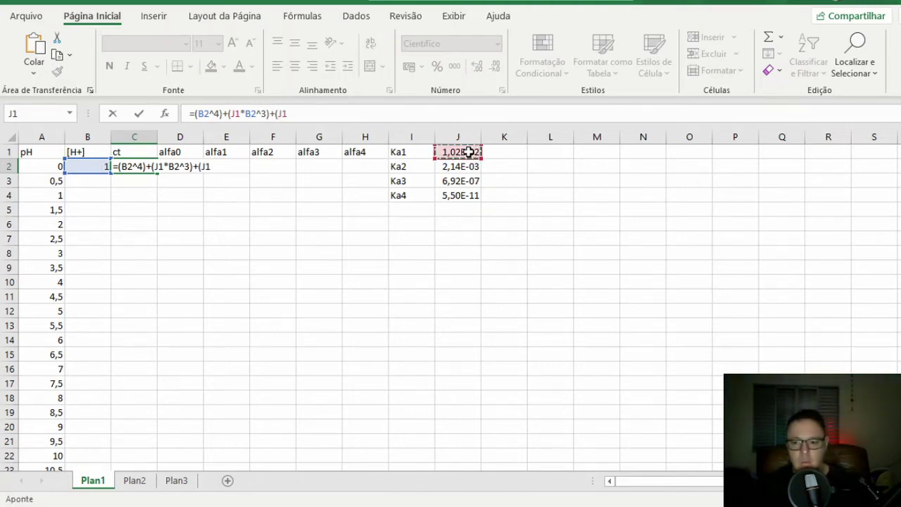
{"action": "type", "text": "*"}
{"action": "left_click", "coordinate": [473, 166]}
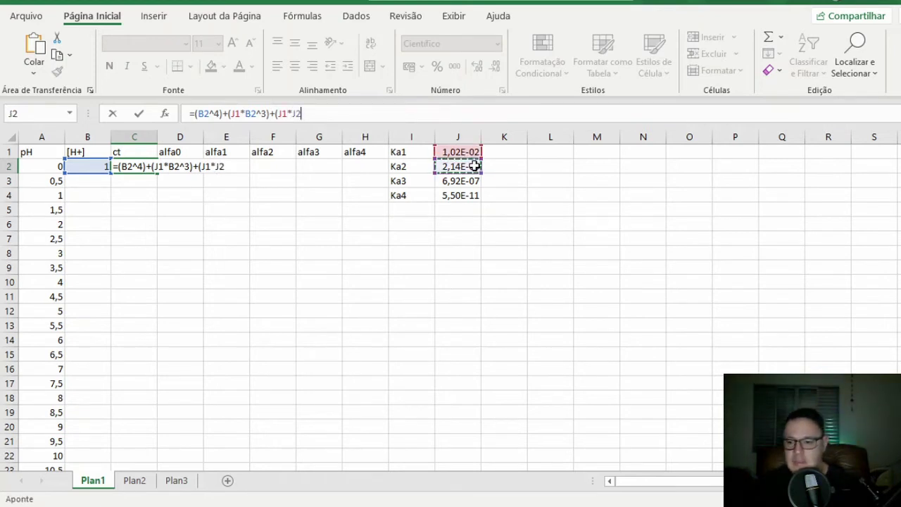
{"action": "type", "text": "*"}
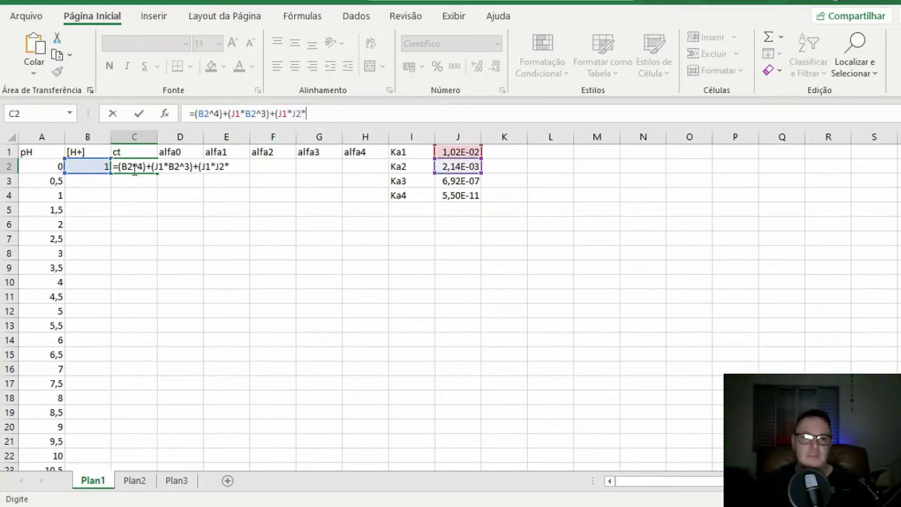
{"action": "left_click", "coordinate": [101, 163]}
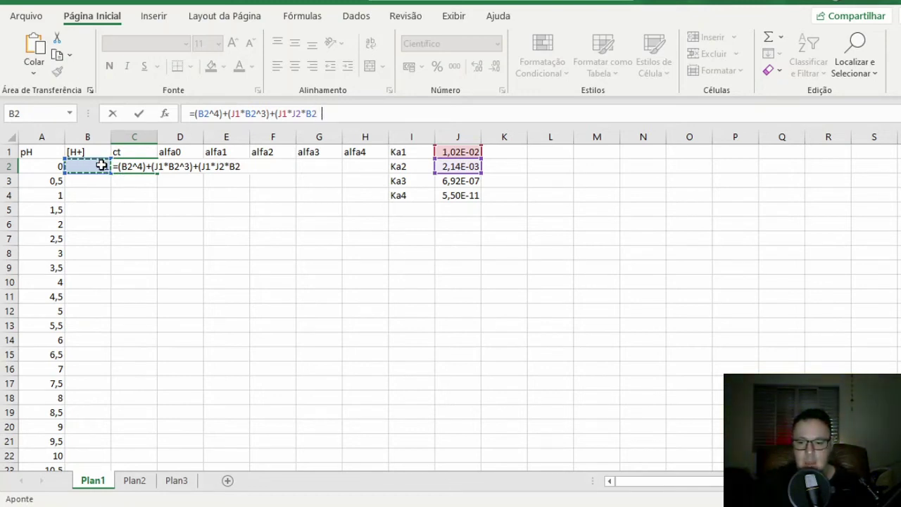
{"action": "type", "text": "^2)"}
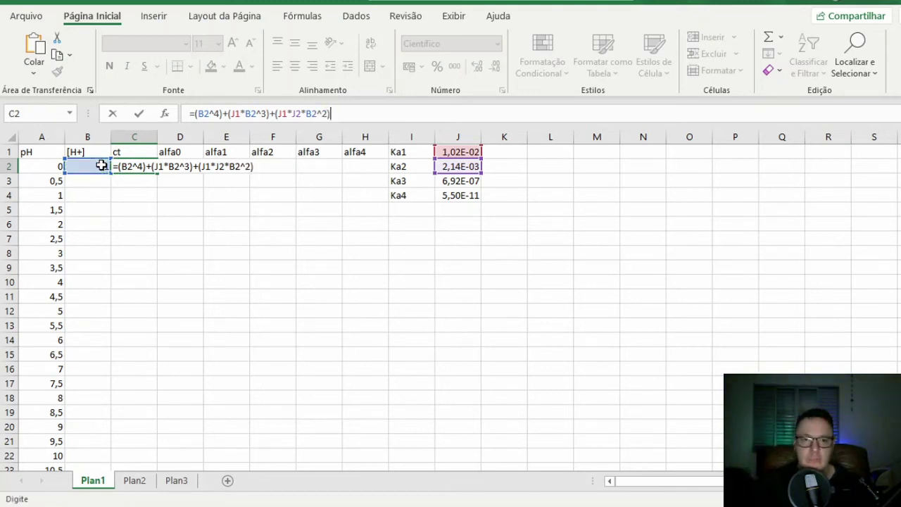
Append the fourth term +(J1*J2*J3*B2) to the ct formula in C2
{"action": "type", "text": "+"}
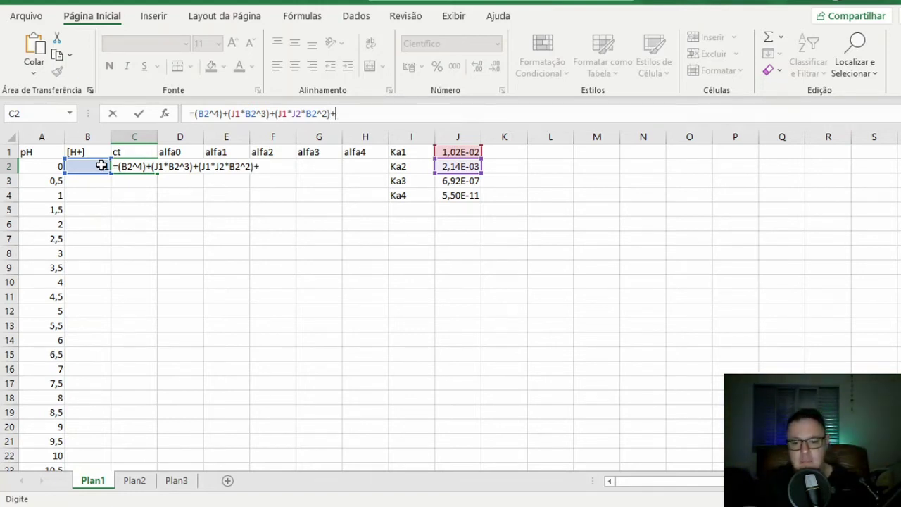
{"action": "type", "text": "("}
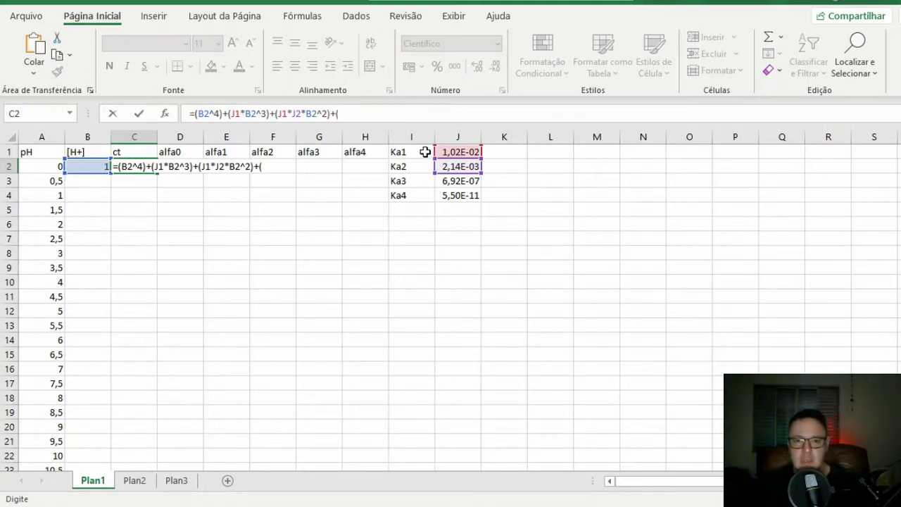
{"action": "left_click", "coordinate": [457, 151]}
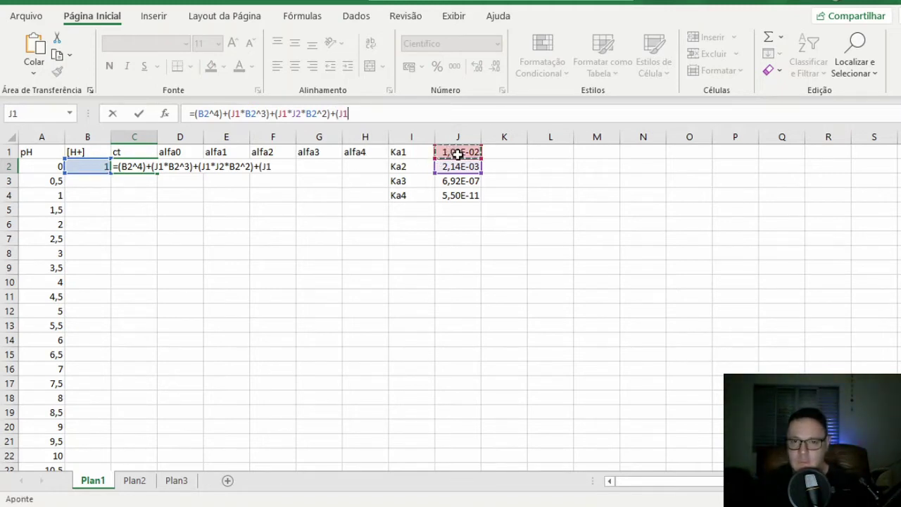
{"action": "type", "text": "*"}
{"action": "left_click", "coordinate": [465, 166]}
{"action": "type", "text": "*"}
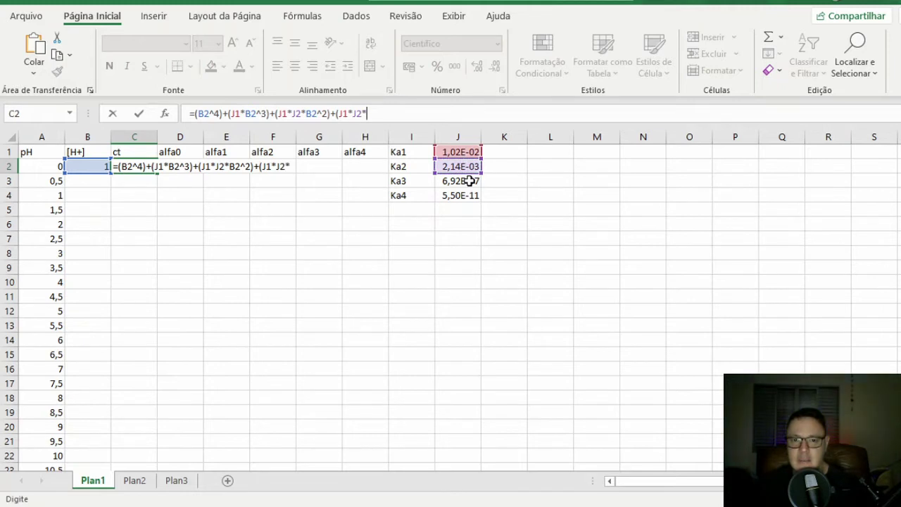
{"action": "left_click", "coordinate": [470, 181]}
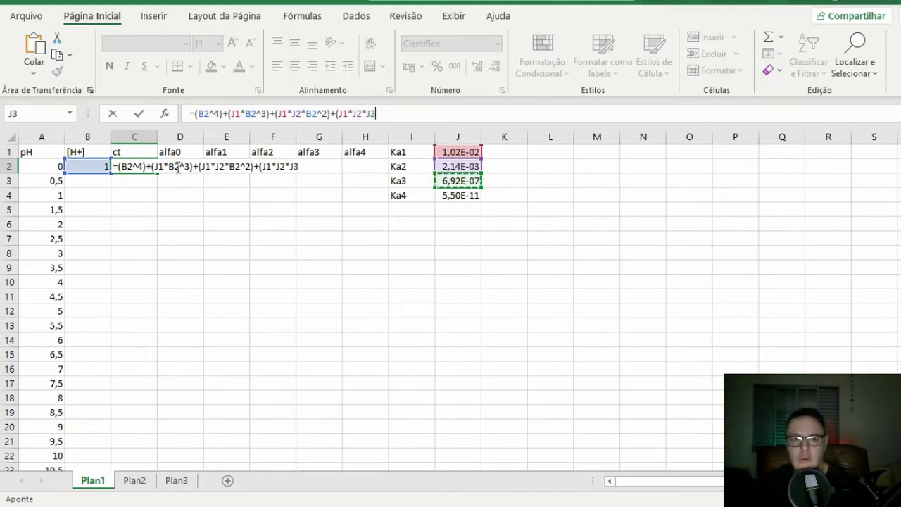
{"action": "type", "text": "*"}
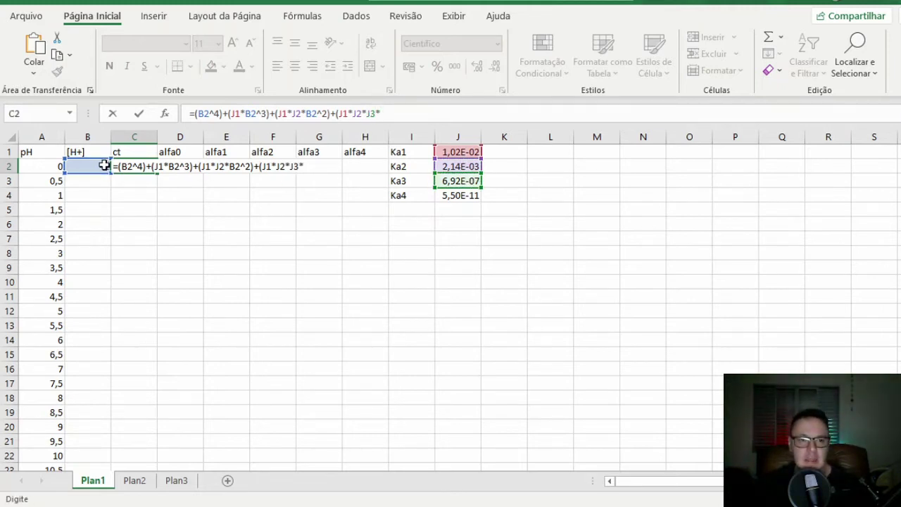
{"action": "left_click", "coordinate": [104, 165]}
{"action": "type", "text": ")"}
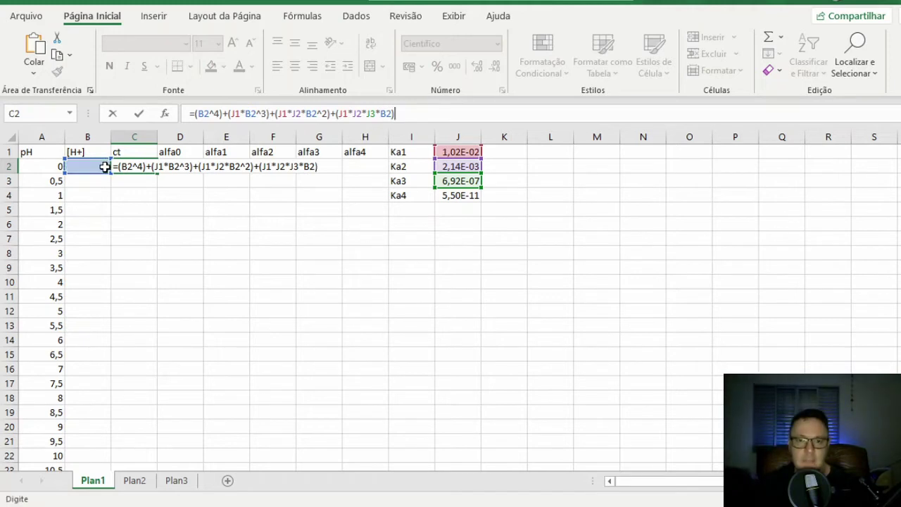
Append the fifth term +(J1*J2*J3*J4) to the ct formula in C2, multiplying all four Ka values
{"action": "type", "text": "+"}
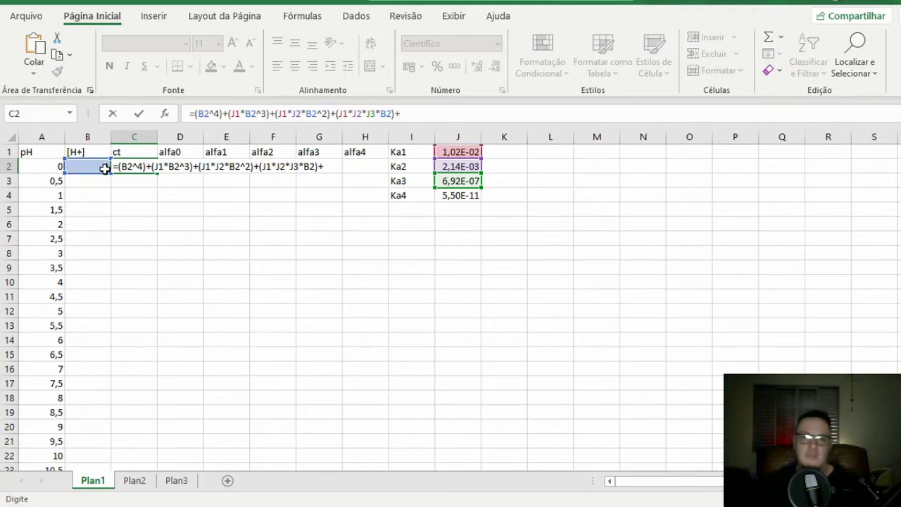
{"action": "type", "text": "("}
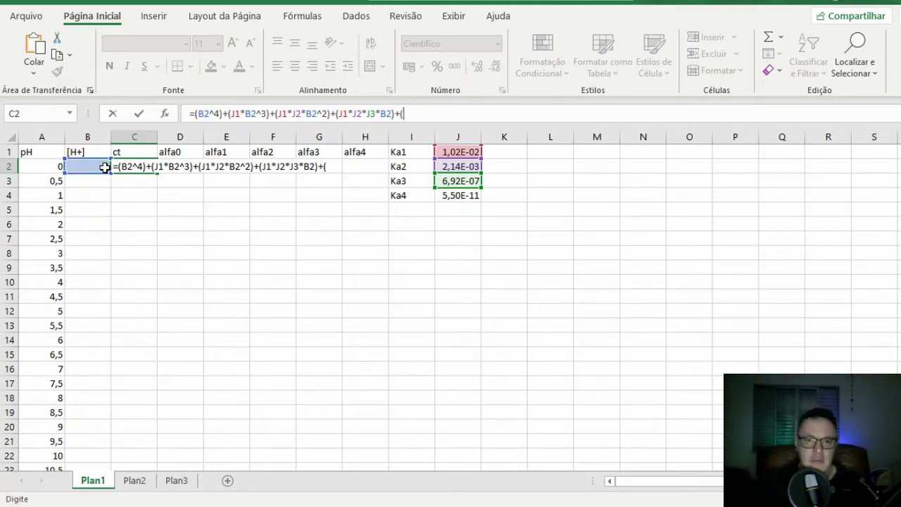
{"action": "left_click", "coordinate": [455, 153]}
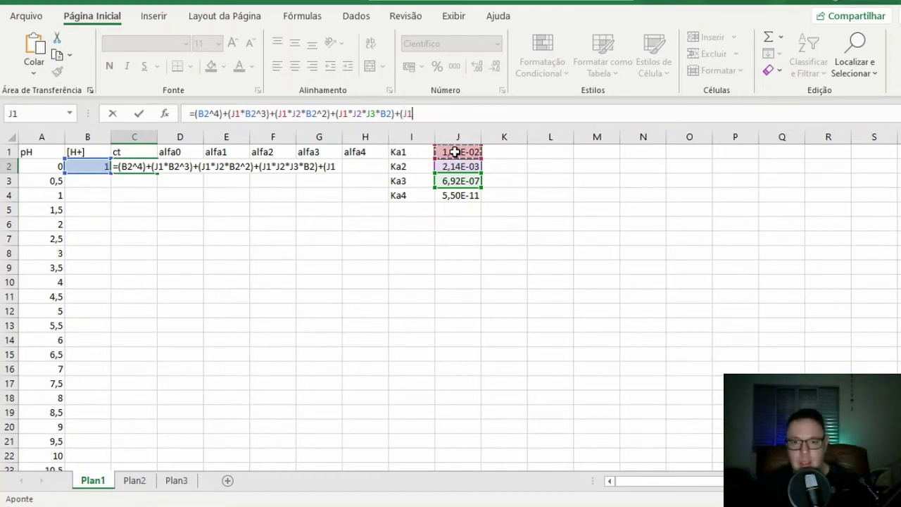
{"action": "type", "text": "*"}
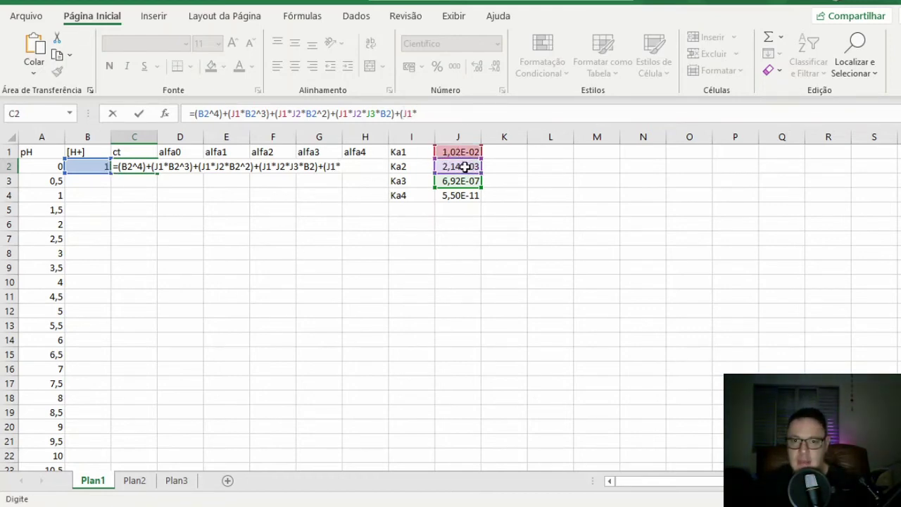
{"action": "left_click", "coordinate": [462, 167]}
{"action": "type", "text": "*"}
{"action": "left_click", "coordinate": [467, 181]}
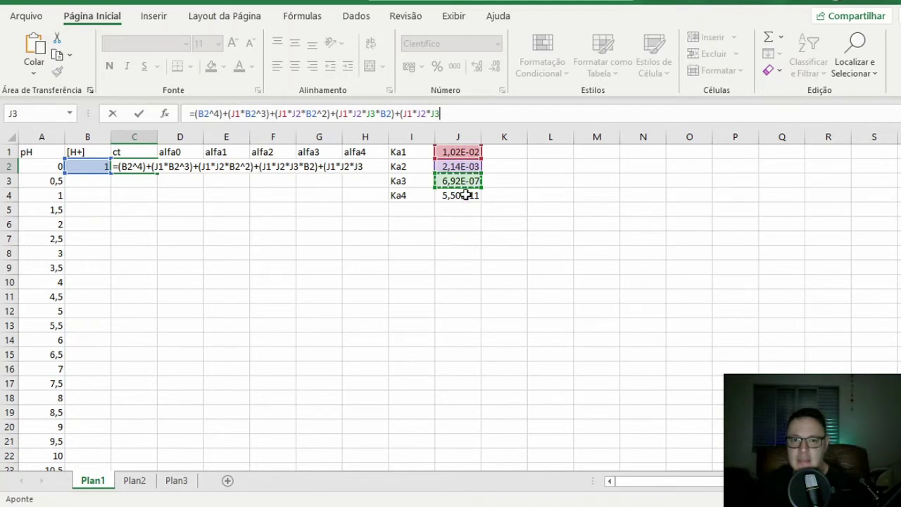
{"action": "type", "text": "*"}
{"action": "left_click", "coordinate": [465, 195]}
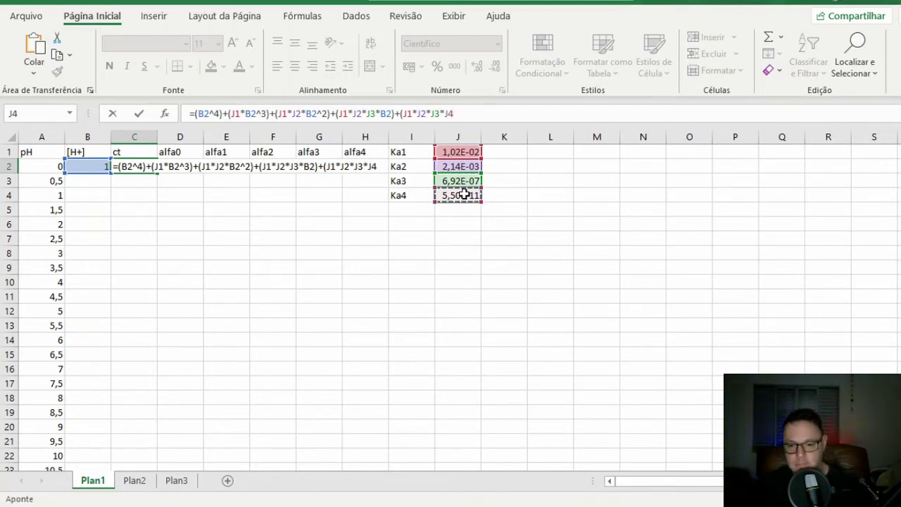
{"action": "type", "text": ")"}
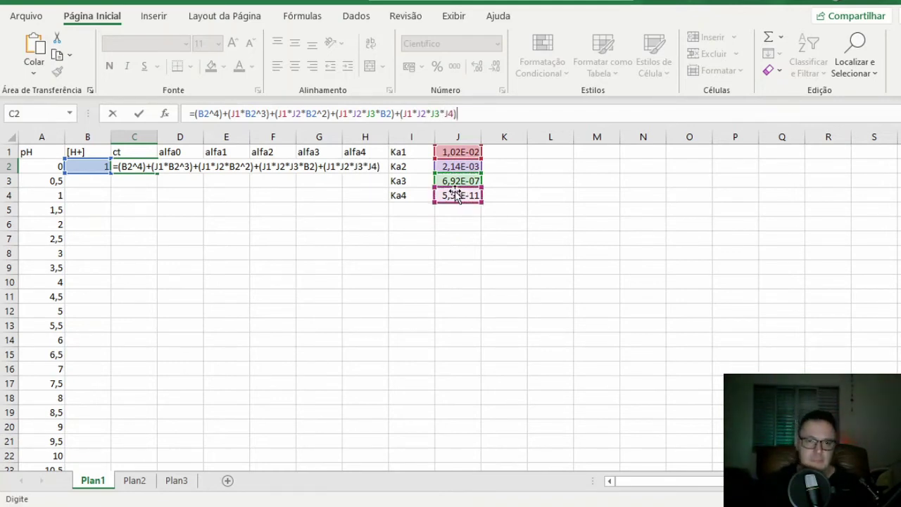
Make the Ka1 reference in the ct formula's second term absolute, giving ($J$1*B2^3)
{"action": "left_click", "coordinate": [235, 113]}
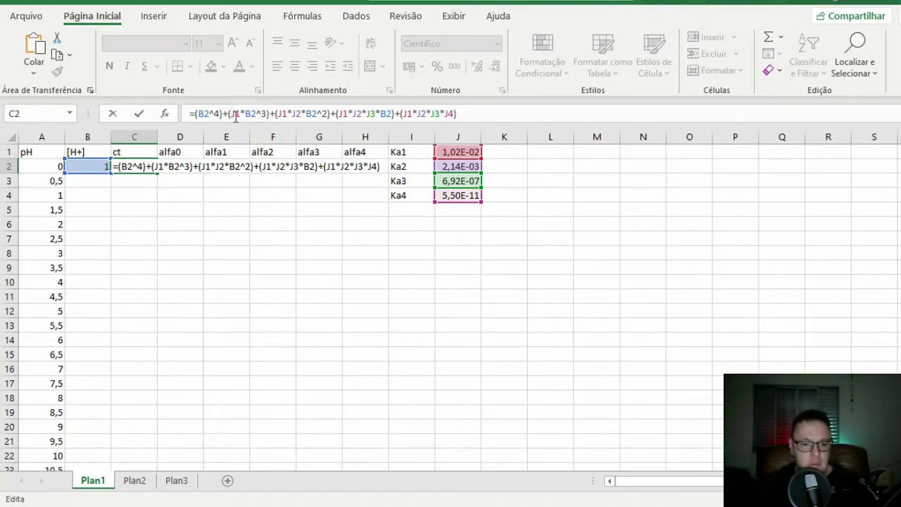
{"action": "type", "text": "$"}
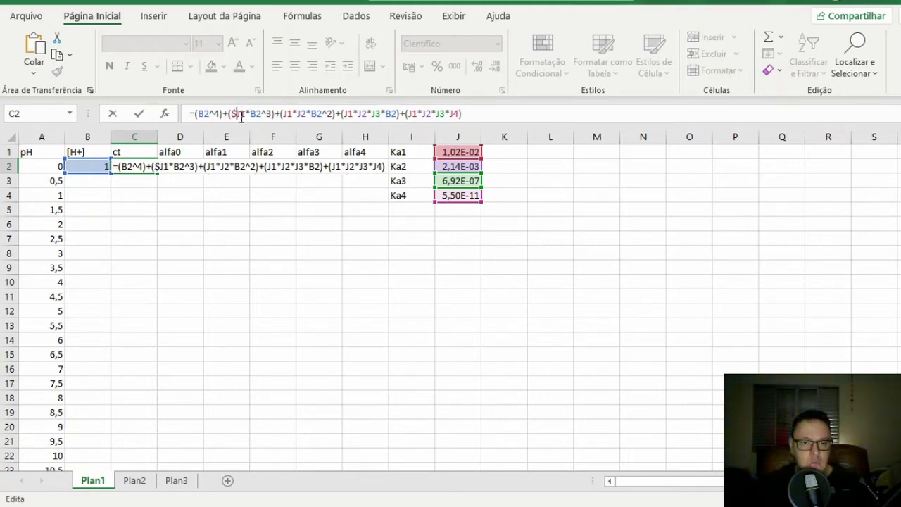
{"action": "left_click", "coordinate": [242, 115]}
{"action": "type", "text": "$J"}
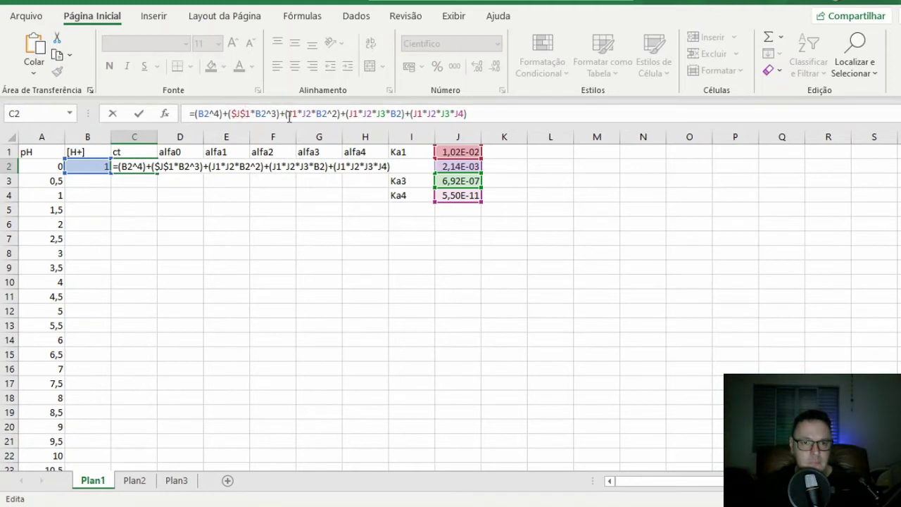
Make the Ka1 and Ka2 references in the ct formula's third term absolute, giving ($J$1*$J$2*B2^2)
{"action": "type", "text": "$"}
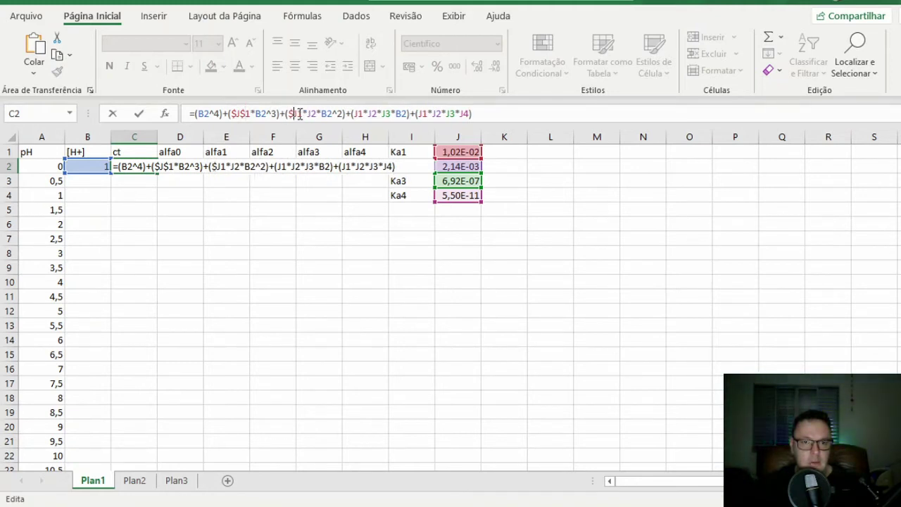
{"action": "left_click", "coordinate": [298, 114]}
{"action": "type", "text": "$"}
{"action": "left_click", "coordinate": [313, 114]}
{"action": "type", "text": "$"}
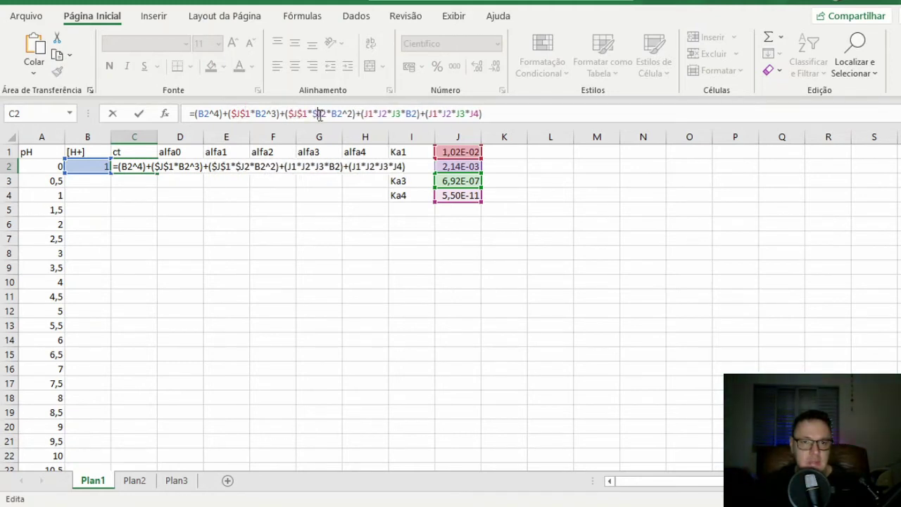
{"action": "left_click", "coordinate": [320, 115]}
{"action": "type", "text": "$"}
Make the Ka1, Ka2 and Ka3 references in the ct formula's fourth term absolute, giving ($J$1*$J$2*$J$3*B2)
{"action": "left_click", "coordinate": [370, 114]}
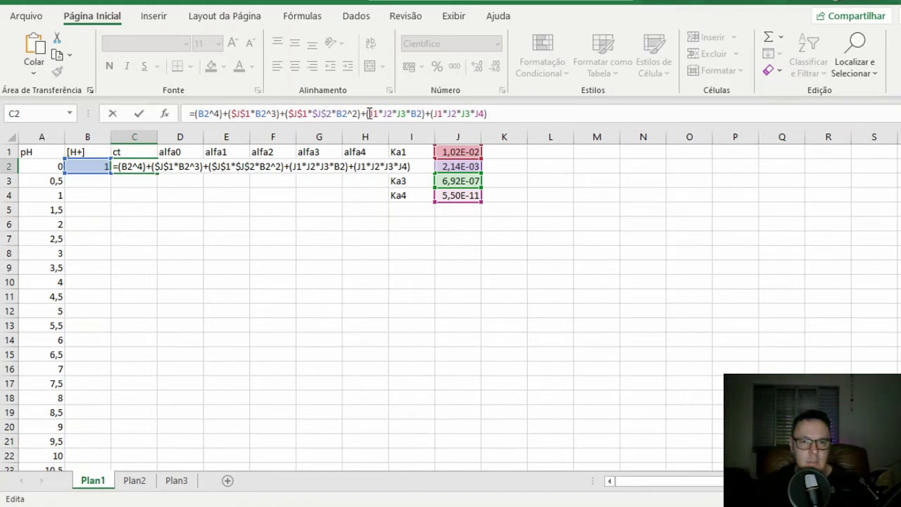
{"action": "type", "text": "$"}
{"action": "left_click", "coordinate": [381, 118]}
{"action": "type", "text": "$J$"}
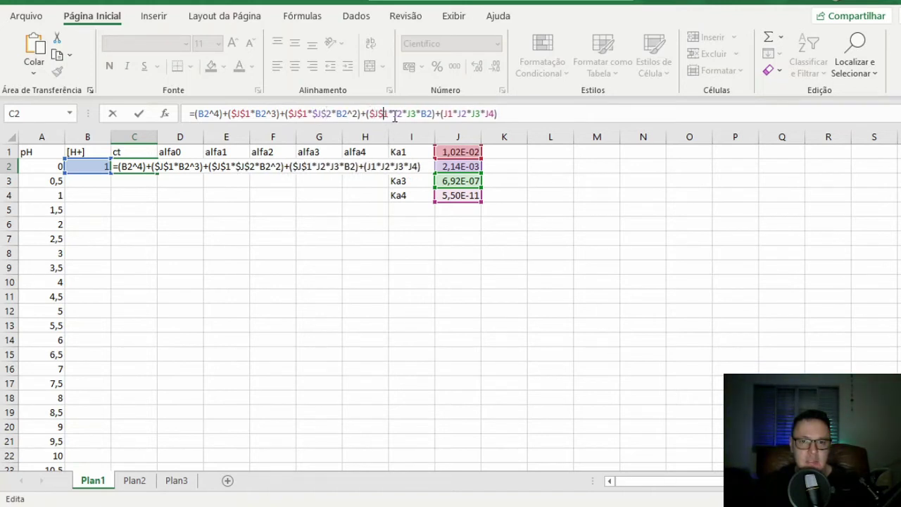
{"action": "left_click", "coordinate": [395, 115]}
{"action": "type", "text": "$J$"}
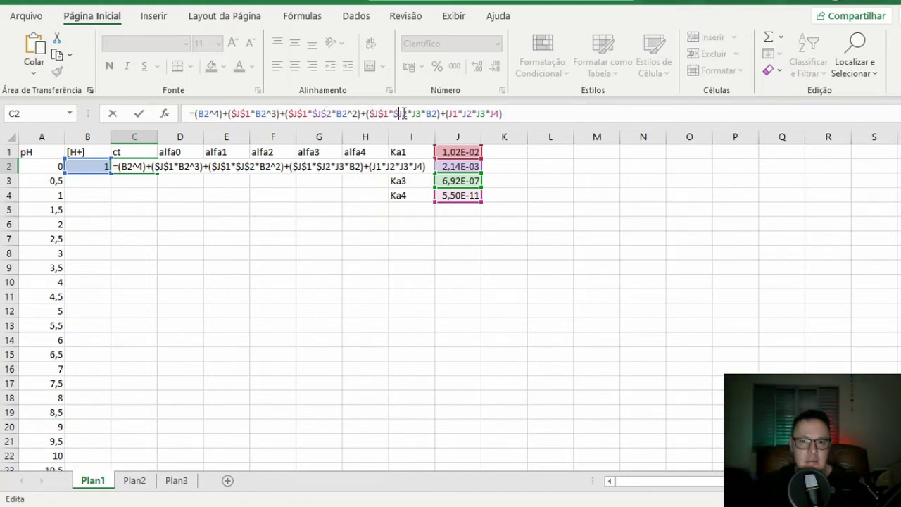
{"action": "left_click", "coordinate": [404, 114]}
{"action": "type", "text": "$"}
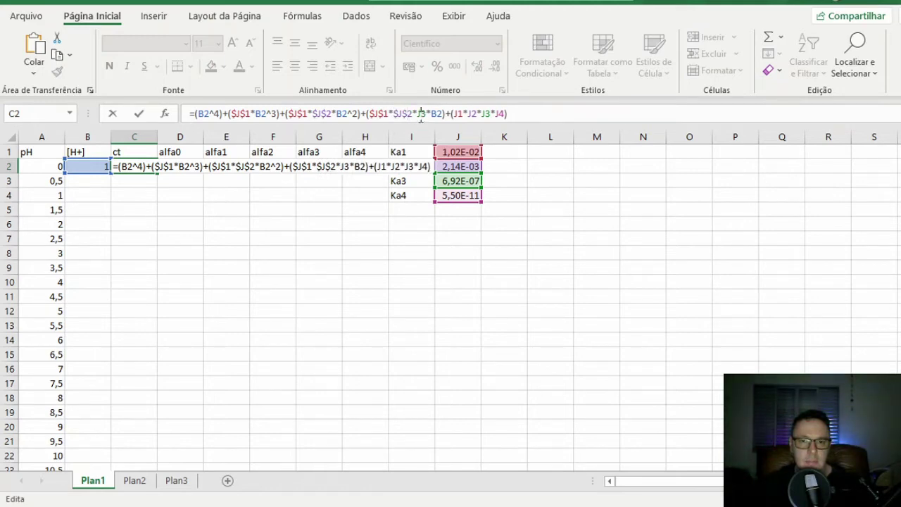
{"action": "left_click", "coordinate": [422, 115]}
{"action": "type", "text": "$$"}
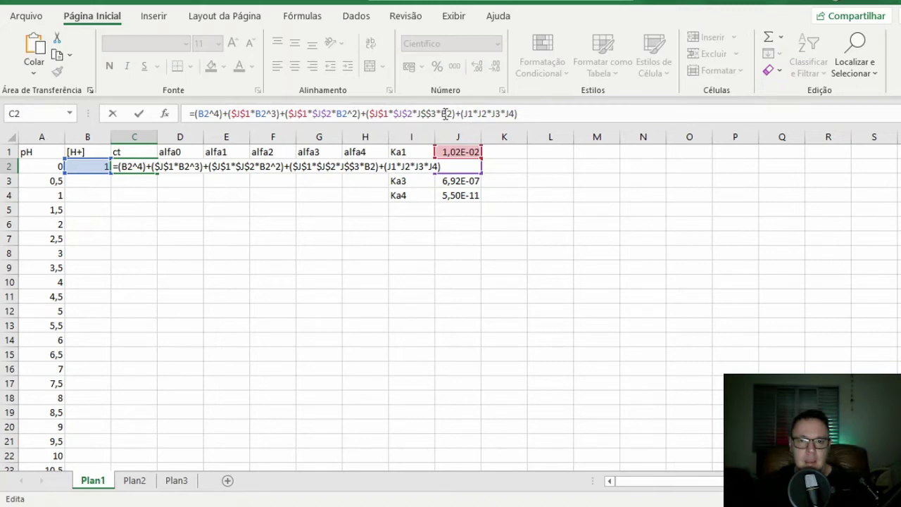
{"action": "key", "text": "BackSpace"}
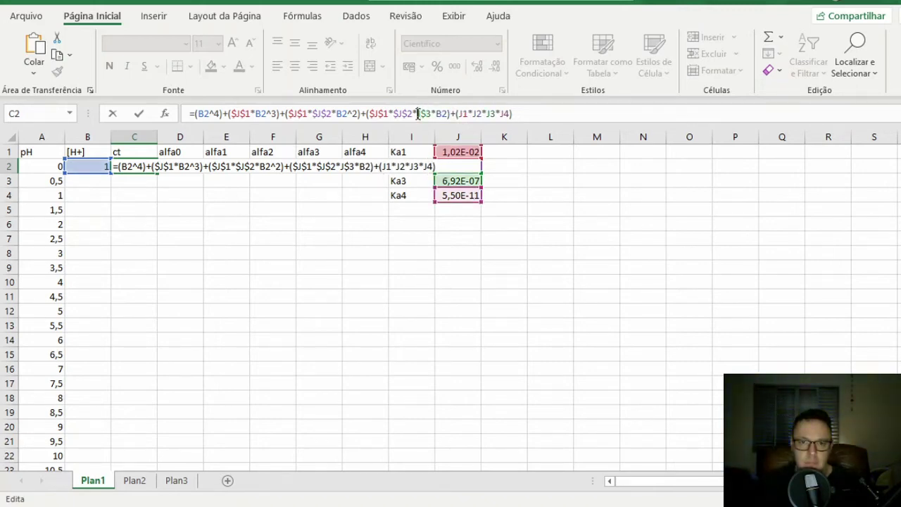
{"action": "type", "text": "$J"}
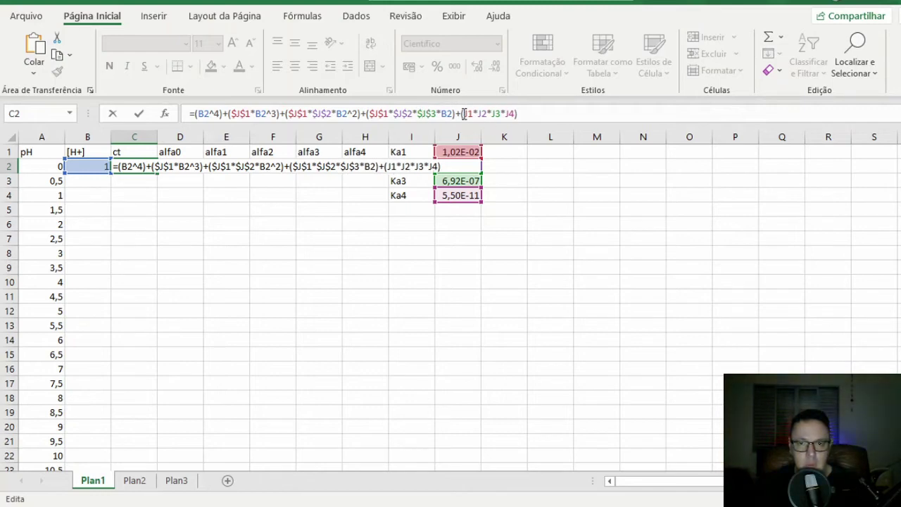
Make all four Ka references in the ct formula's fifth term absolute as ($J$1*$J$2*$J$3*$J$4), and enter the formula in C2
{"action": "type", "text": "$"}
{"action": "key", "text": "Right"}
{"action": "type", "text": "$J"}
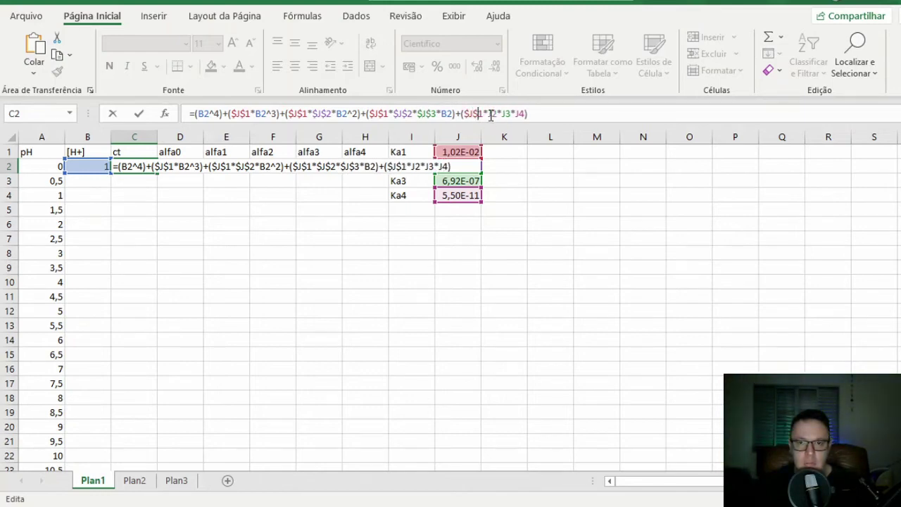
{"action": "type", "text": "$"}
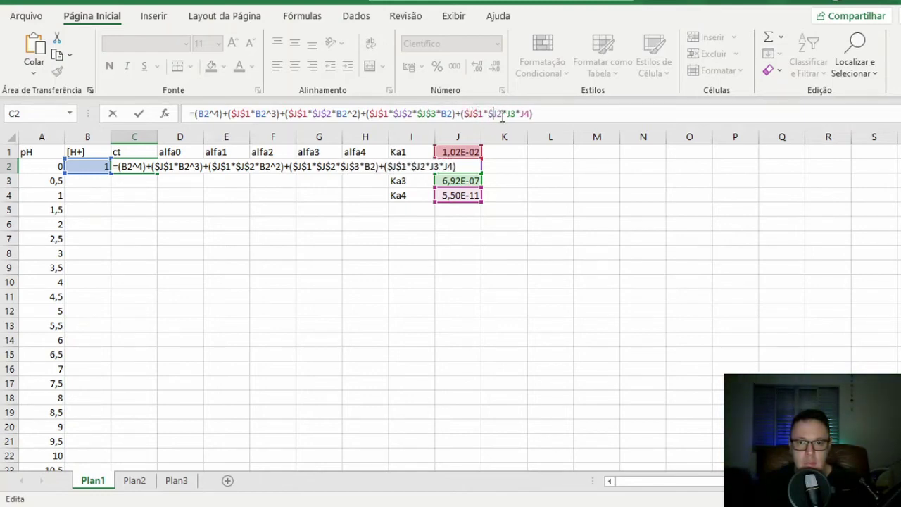
{"action": "key", "text": "Right"}
{"action": "type", "text": "$J"}
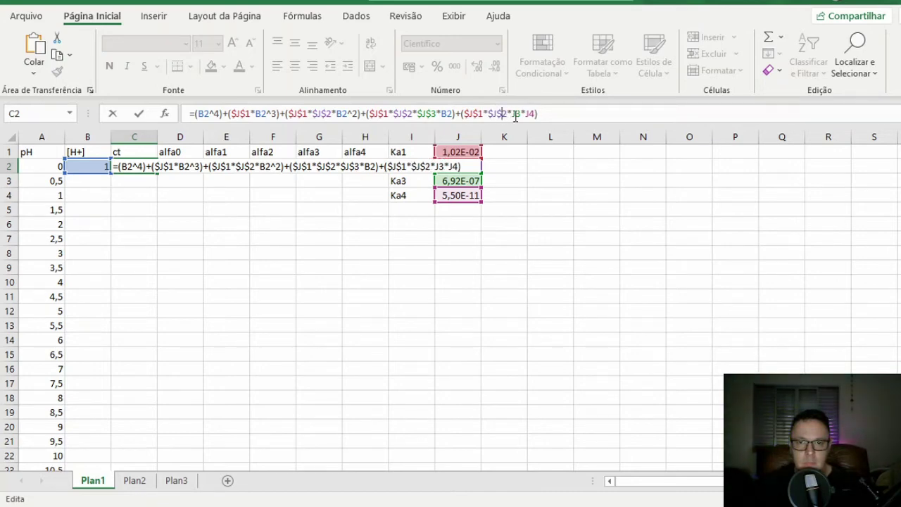
{"action": "type", "text": "$"}
{"action": "key", "text": "Right"}
{"action": "type", "text": "$J"}
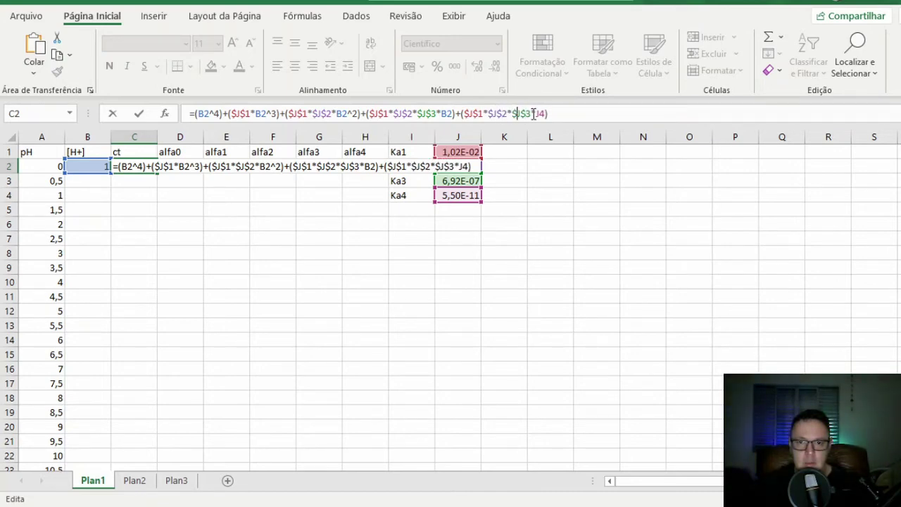
{"action": "type", "text": "$1*"}
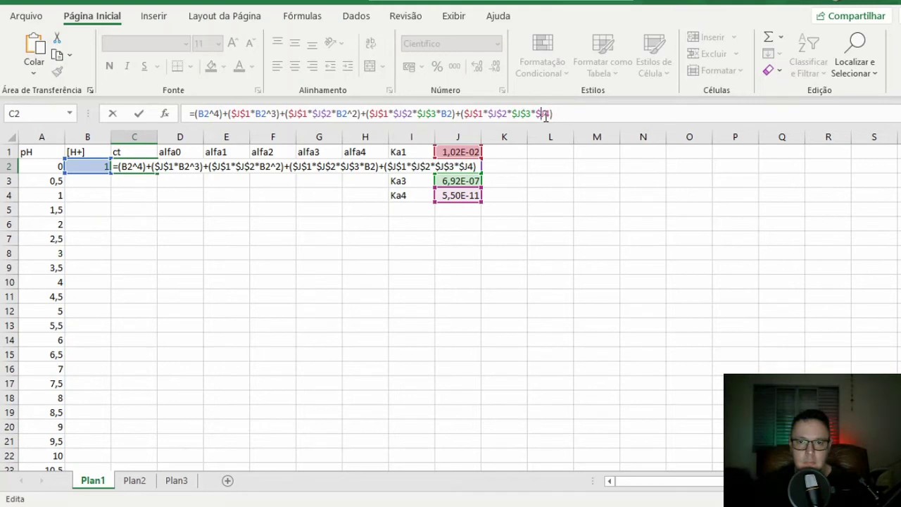
{"action": "type", "text": "$"}
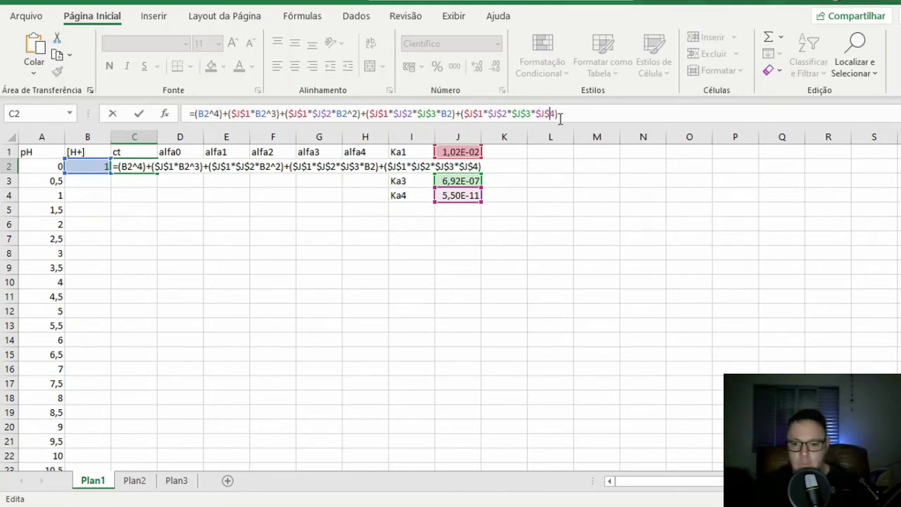
{"action": "key", "text": "Return"}
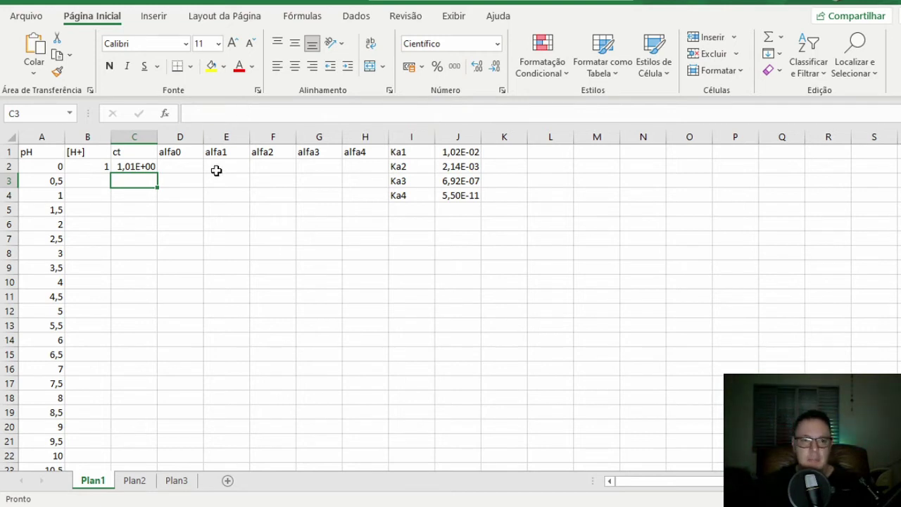
Enter the alfa0 formula =(B2^4)/C2 in cell D2, dividing the fourth power of [H+] by ct
{"action": "left_click", "coordinate": [187, 168]}
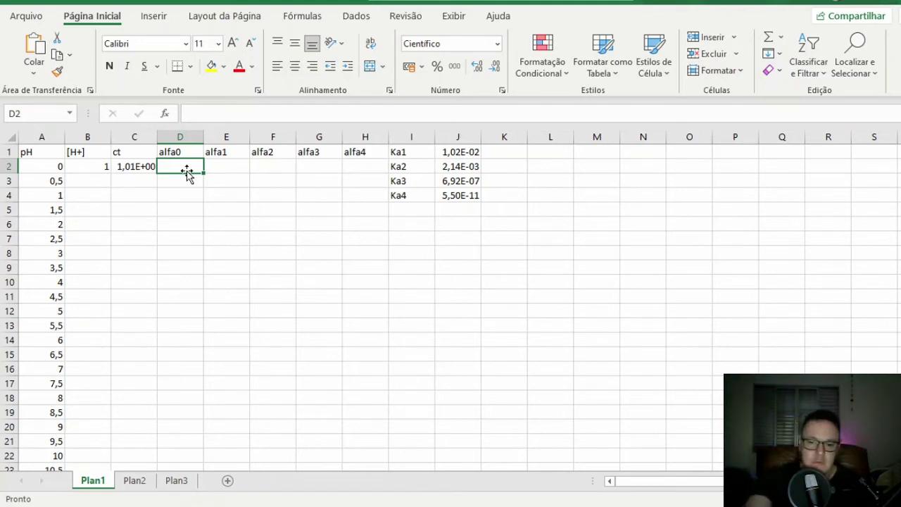
{"action": "type", "text": "="}
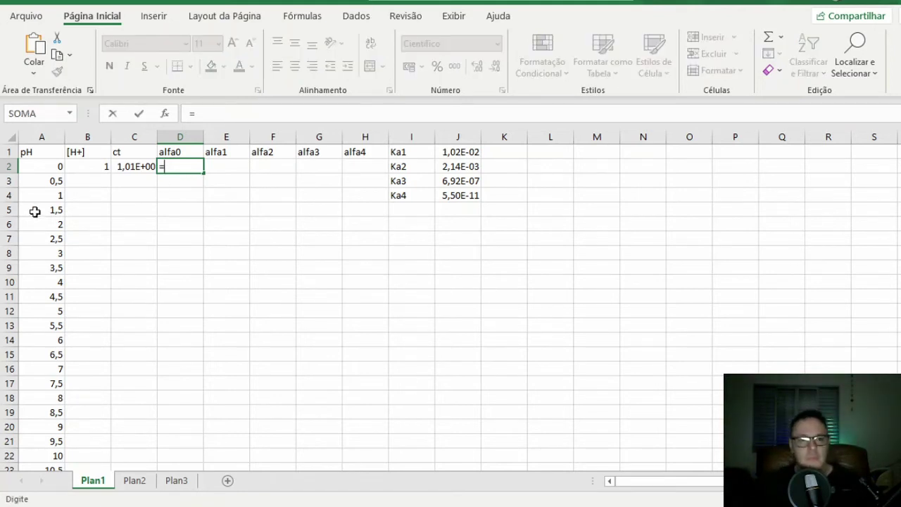
{"action": "left_click", "coordinate": [86, 172]}
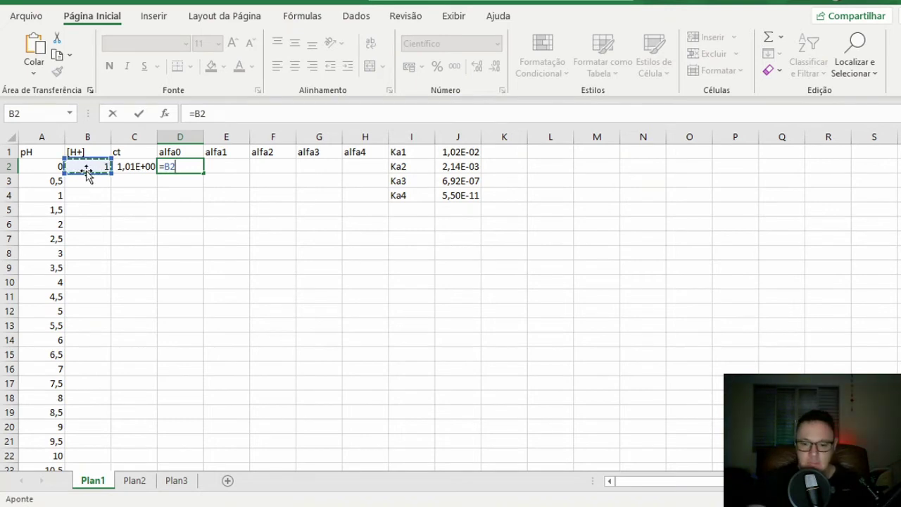
{"action": "type", "text": "^4/"}
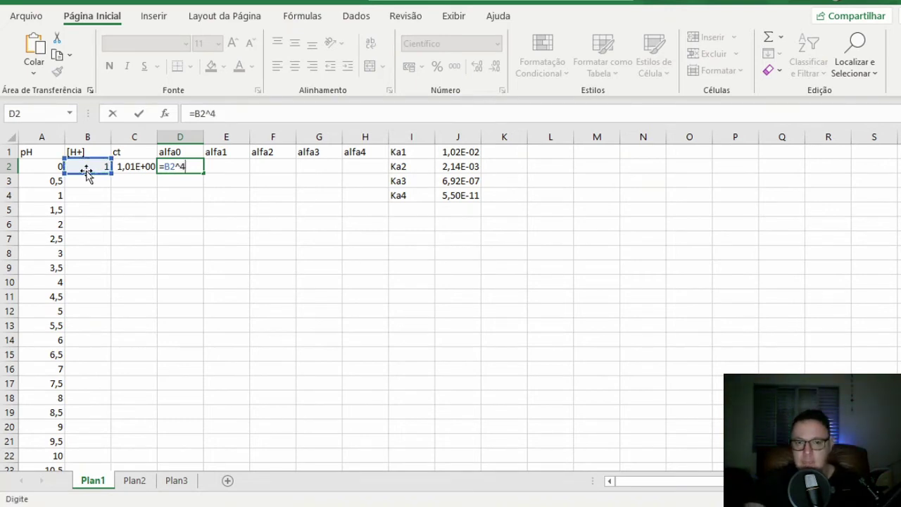
{"action": "left_click", "coordinate": [131, 163]}
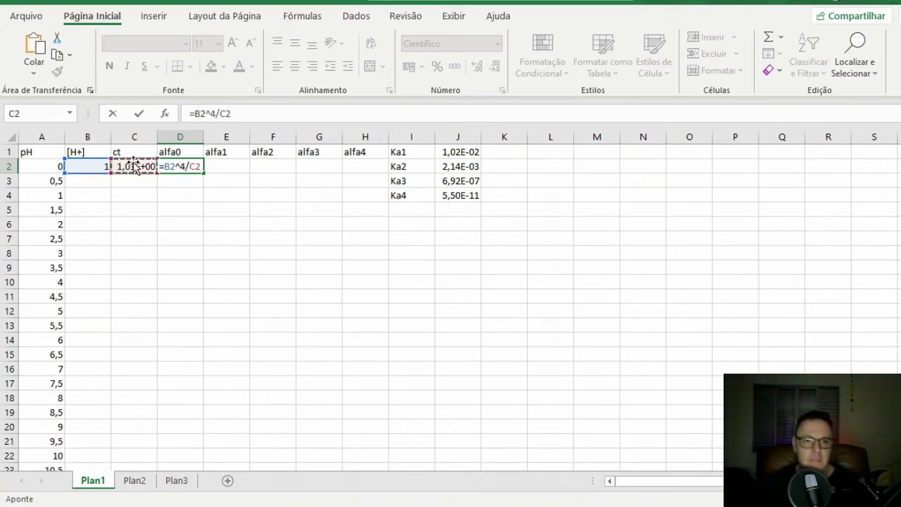
{"action": "left_click", "coordinate": [196, 114]}
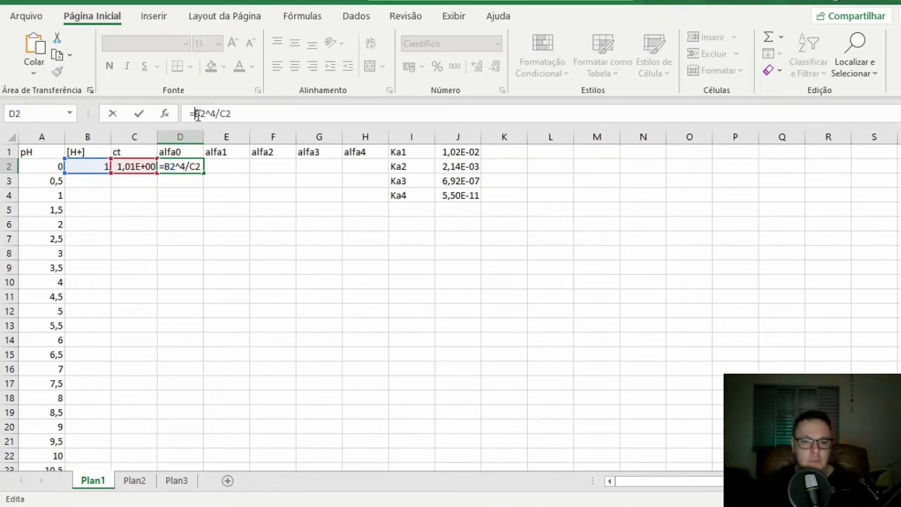
{"action": "type", "text": "(B2^4"}
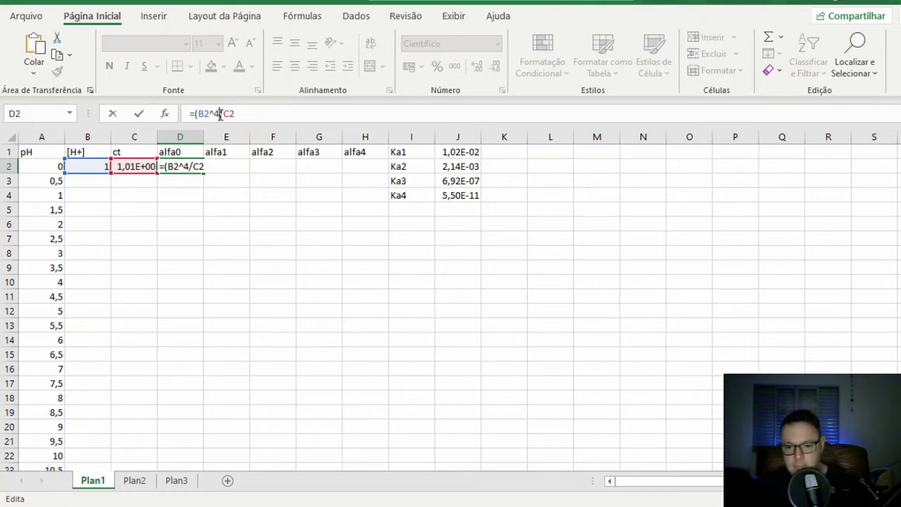
{"action": "type", "text": ")"}
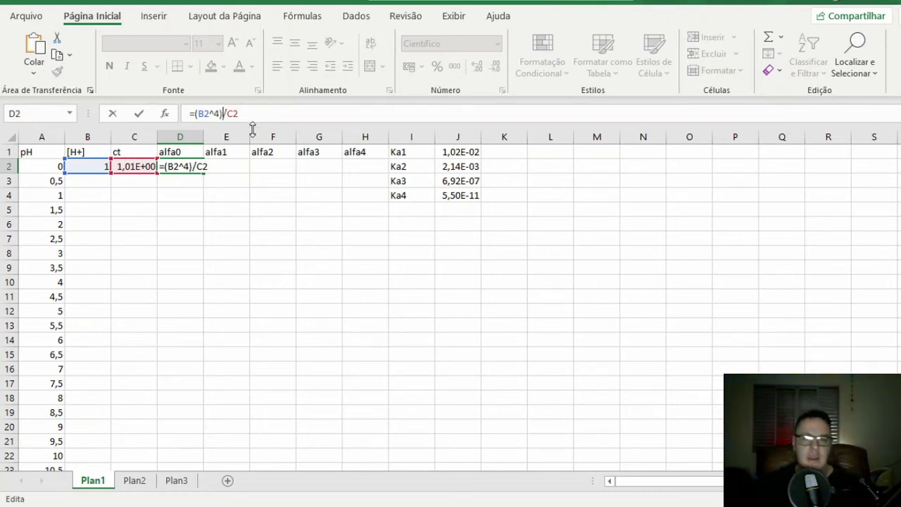
{"action": "key", "text": "Return"}
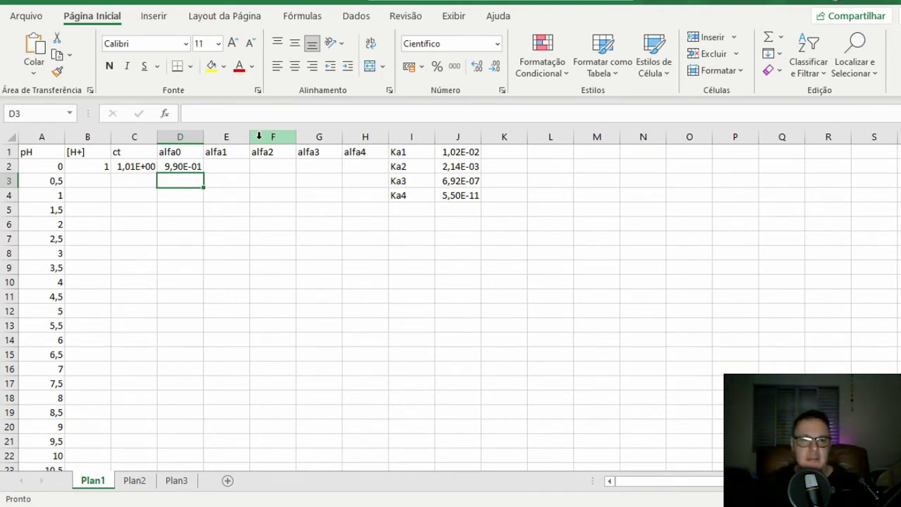
Write the alfa1 formula =(J1*B2^3)/C2 in cell E2, dividing Ka1 times the cube of [H+] by ct
{"action": "left_click", "coordinate": [223, 168]}
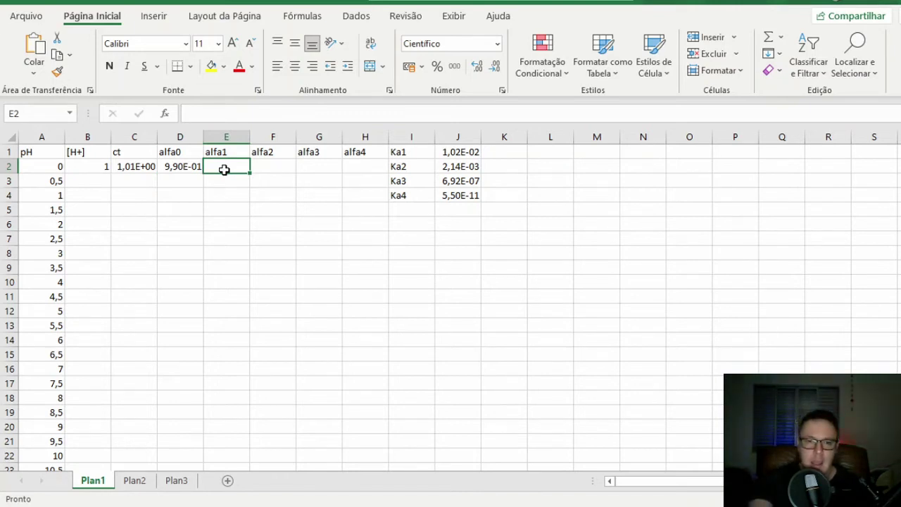
{"action": "type", "text": "="}
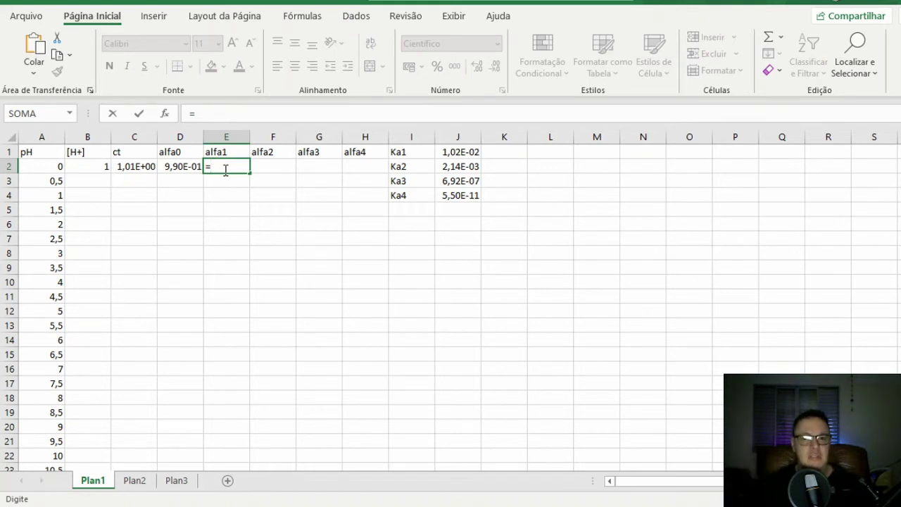
{"action": "type", "text": "("}
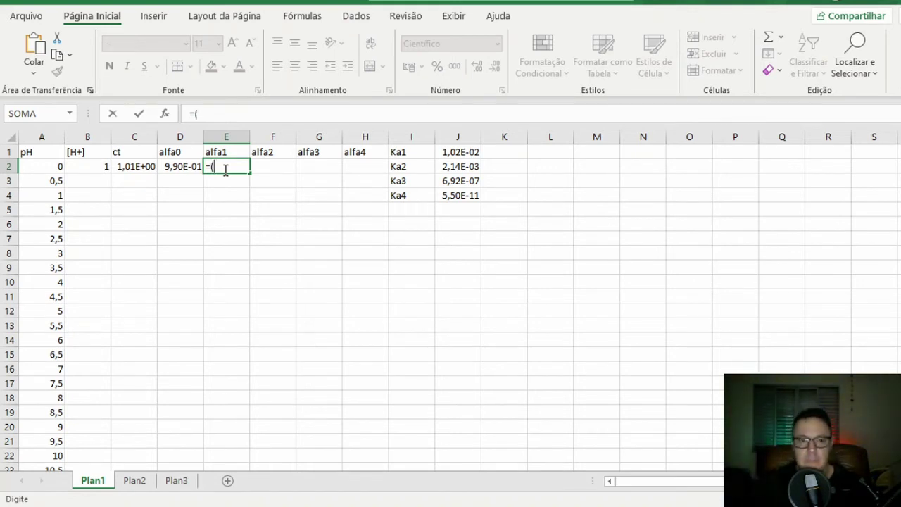
{"action": "left_click", "coordinate": [462, 152]}
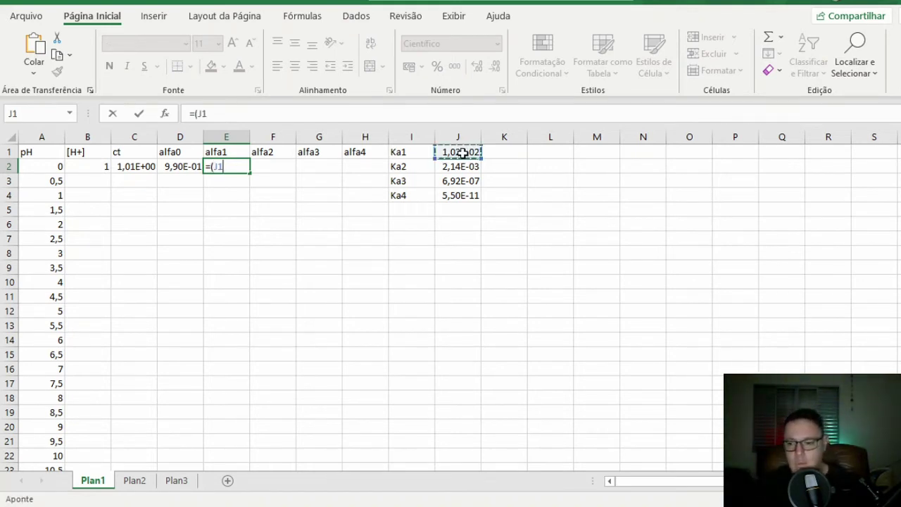
{"action": "type", "text": "*"}
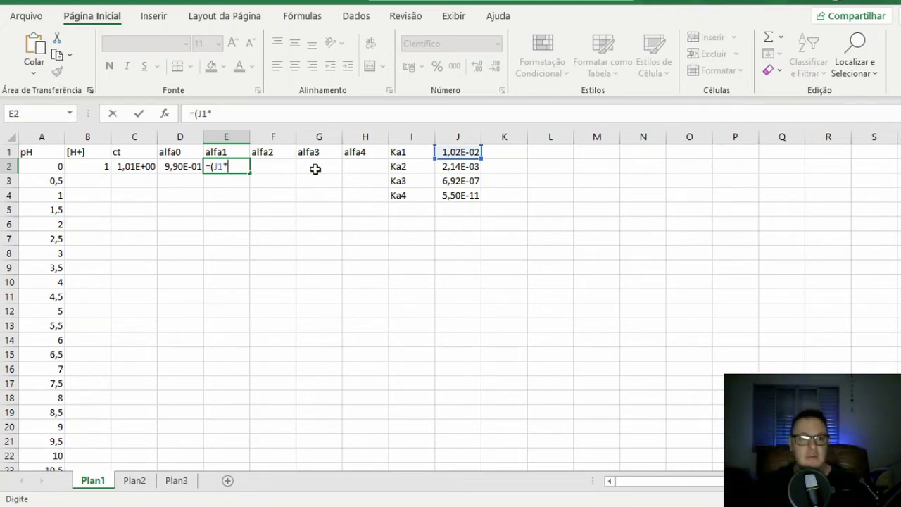
{"action": "left_click", "coordinate": [92, 165]}
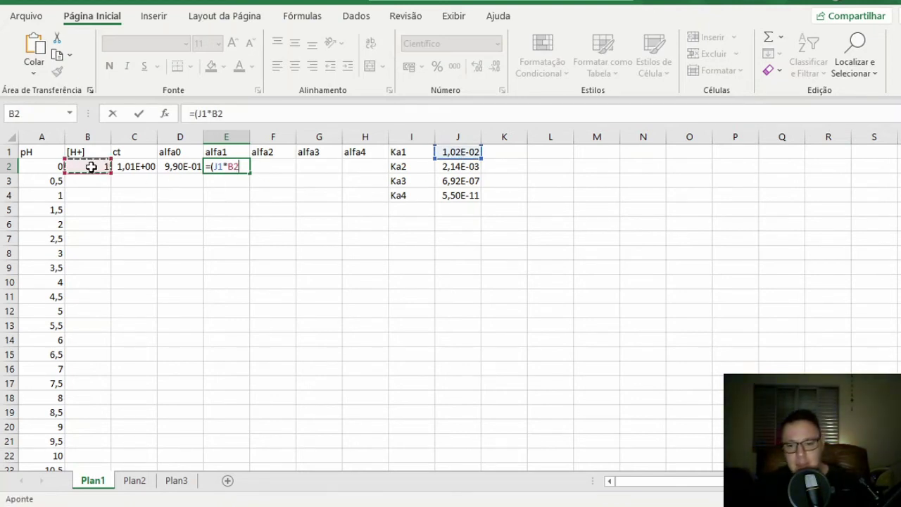
{"action": "type", "text": "^3"}
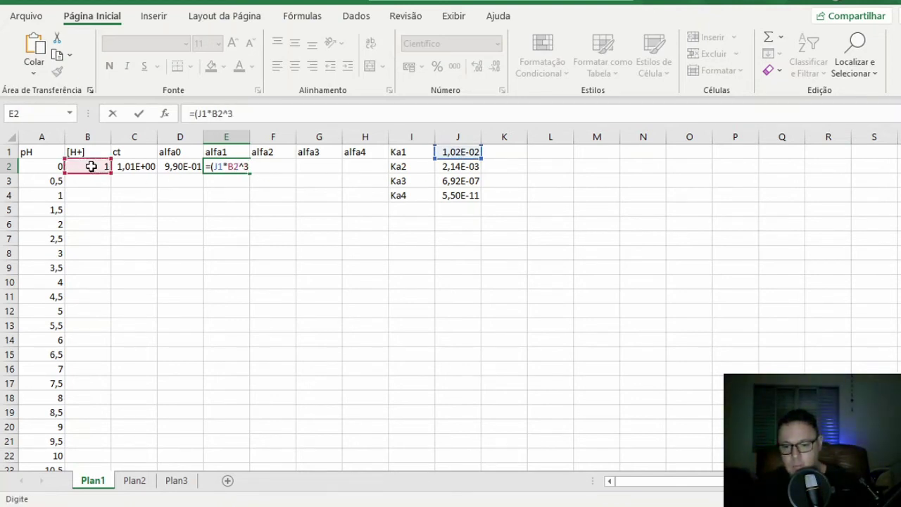
{"action": "type", "text": ")/"}
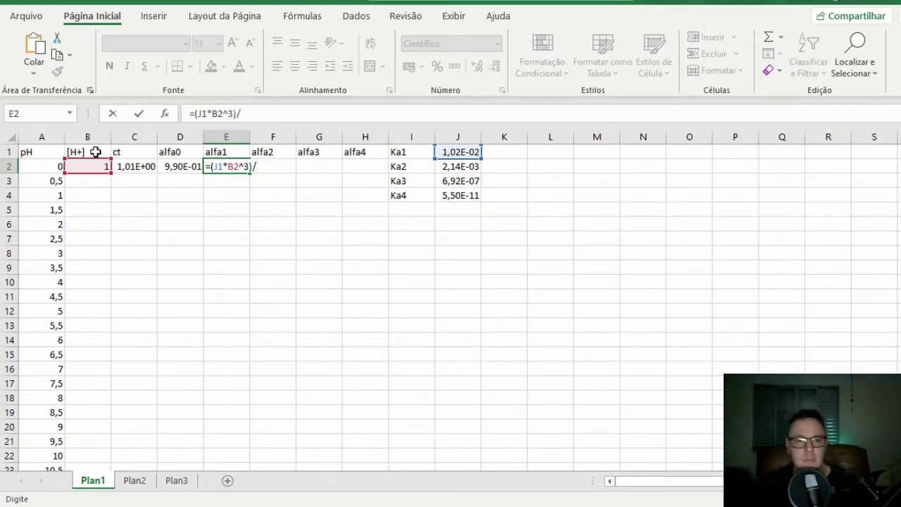
{"action": "left_click", "coordinate": [134, 166]}
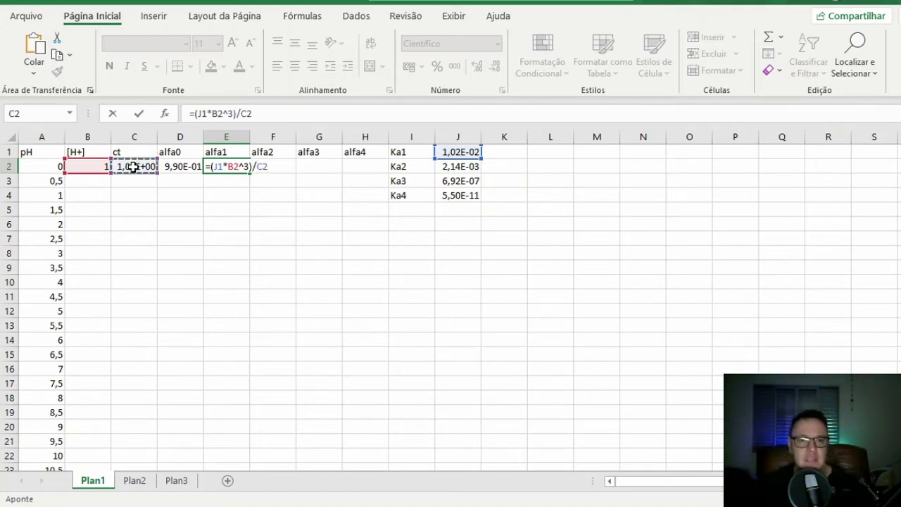
Make the Ka1 reference in the alfa1 formula absolute and enter =($J$1*B2^3)/C2 in E2
{"action": "left_click", "coordinate": [199, 115]}
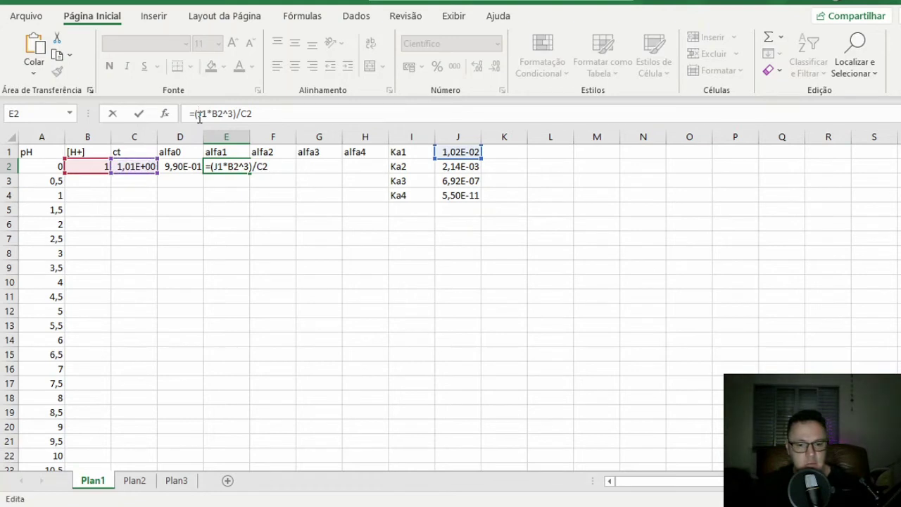
{"action": "type", "text": "$"}
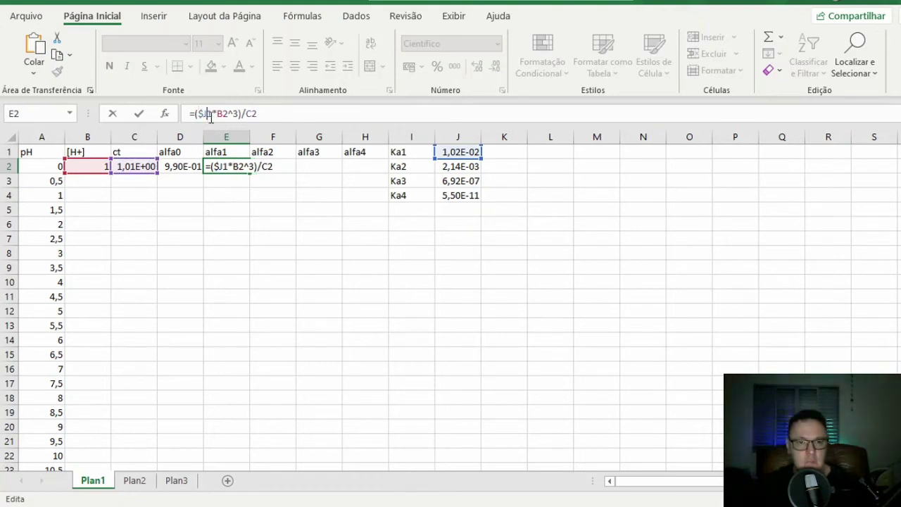
{"action": "type", "text": "$"}
{"action": "key", "text": "Return"}
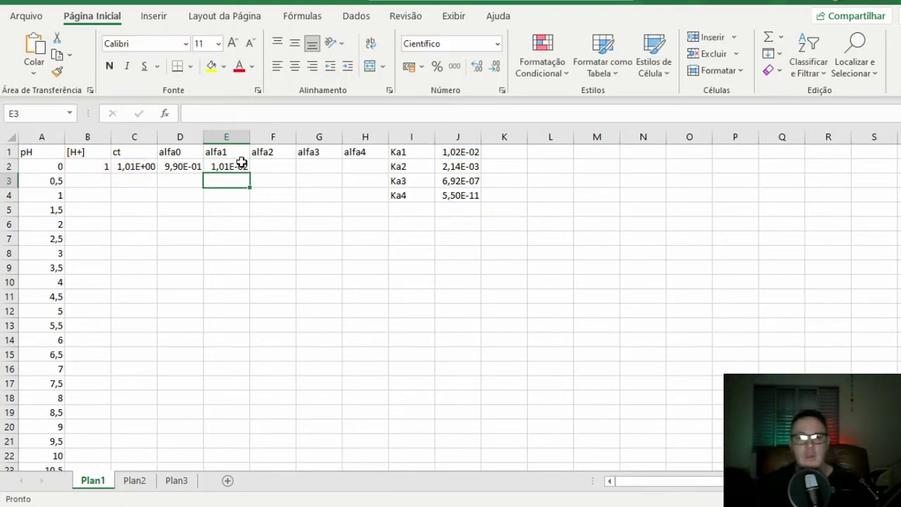
Write the alfa2 formula +(J1*J2*B2^2)/C2 in cell F2, dividing Ka1 times Ka2 times [H+] squared by ct
{"action": "left_click", "coordinate": [273, 167]}
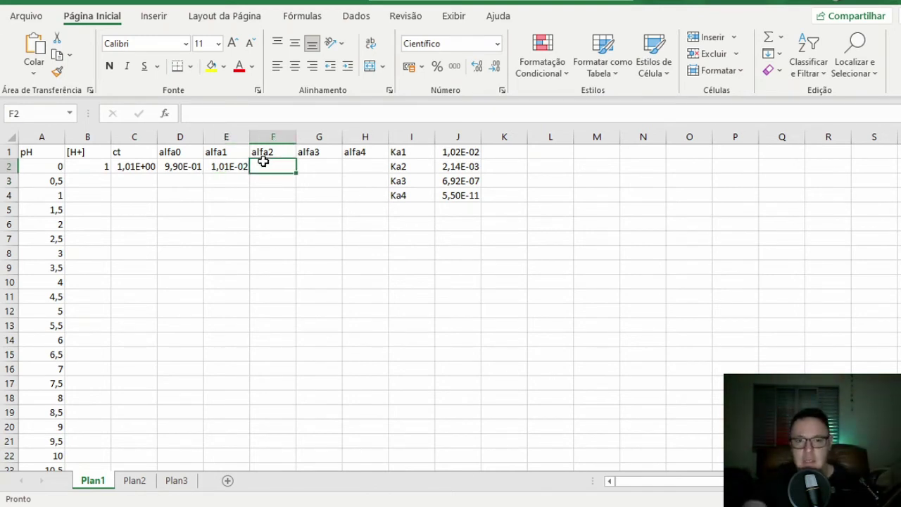
{"action": "type", "text": "+("}
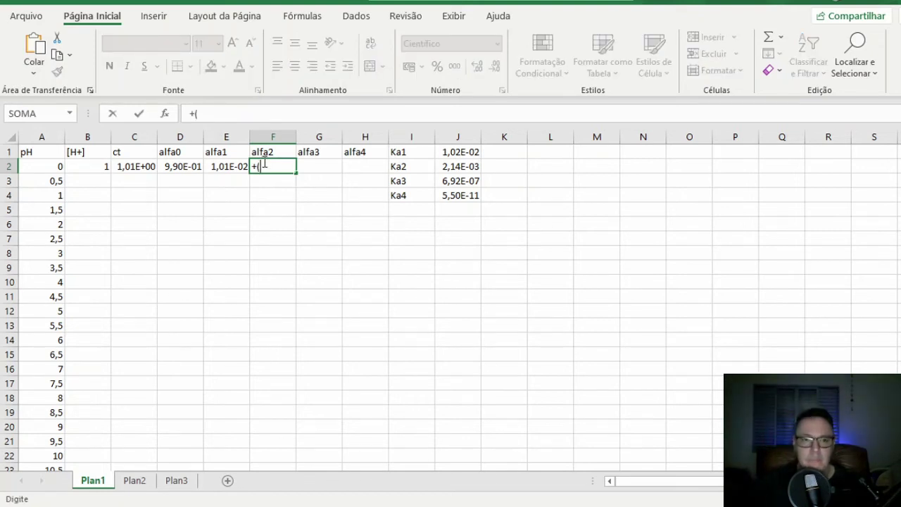
{"action": "left_click", "coordinate": [470, 155]}
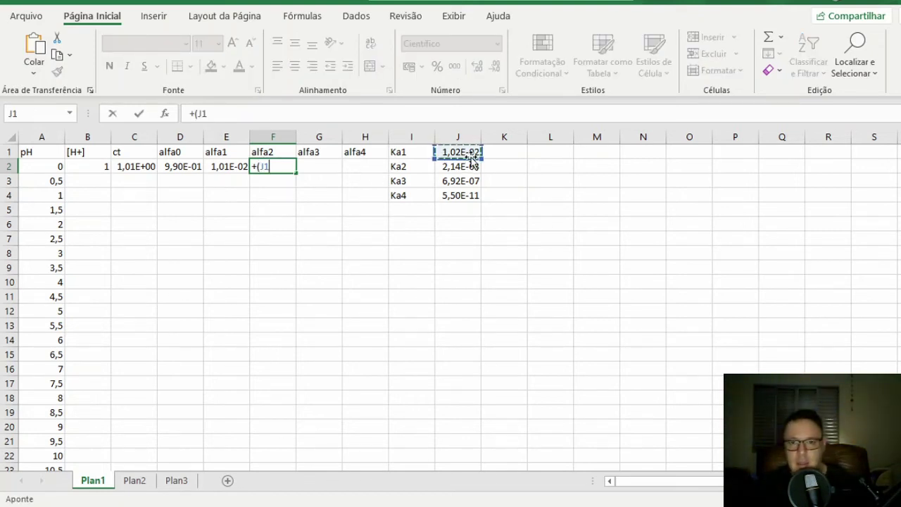
{"action": "type", "text": "*"}
{"action": "left_click", "coordinate": [470, 168]}
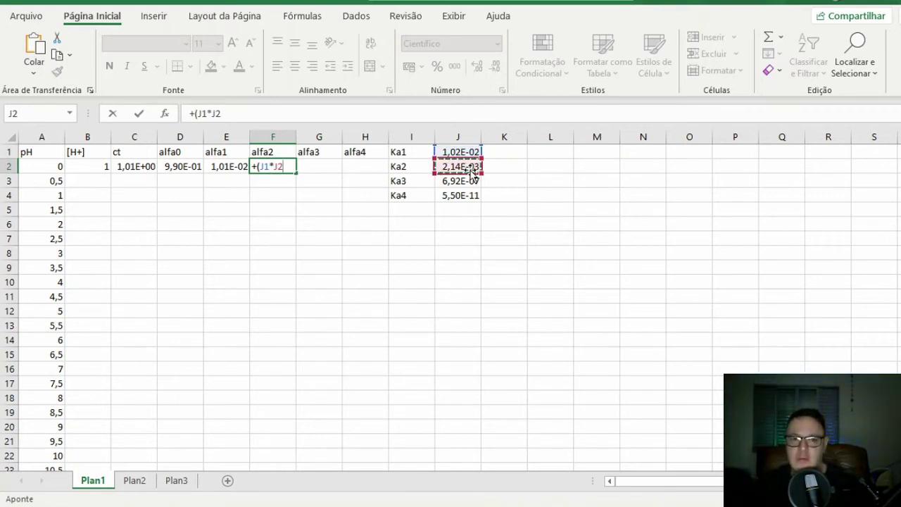
{"action": "type", "text": "*"}
{"action": "left_click", "coordinate": [102, 166]}
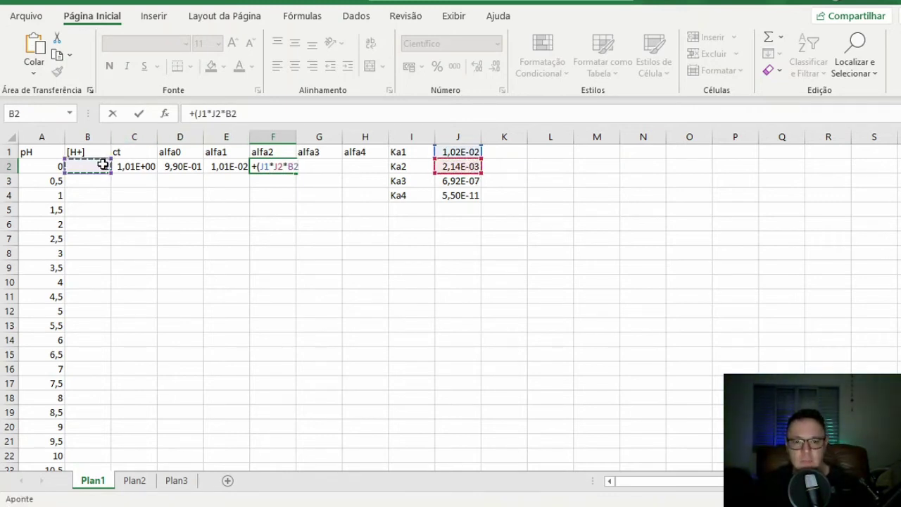
{"action": "type", "text": "^2"}
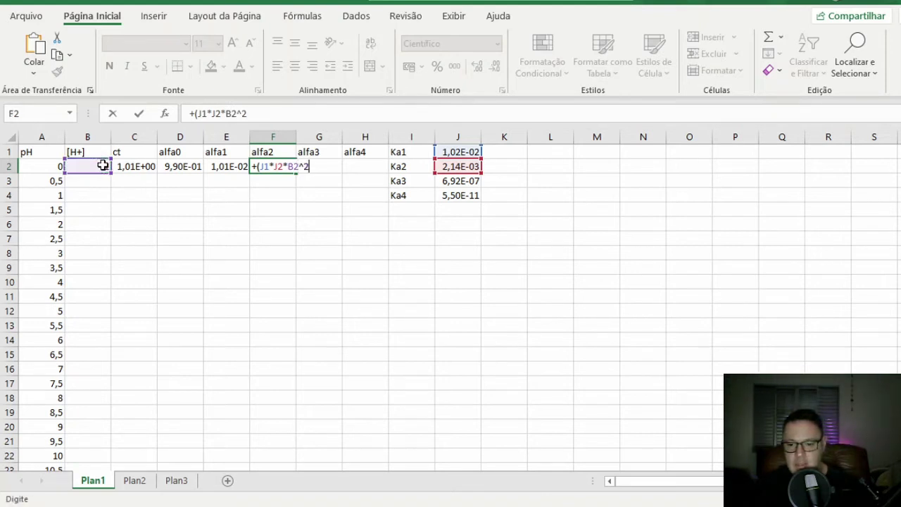
{"action": "type", "text": ")/"}
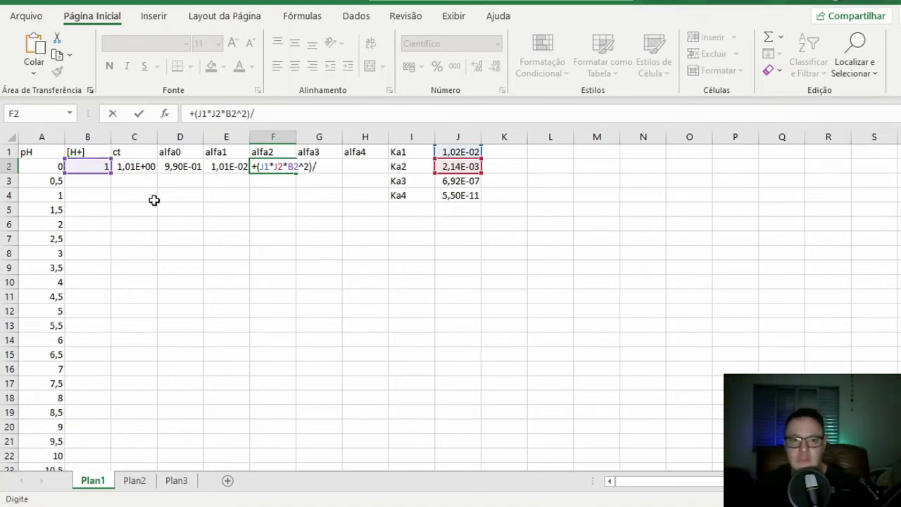
{"action": "left_click", "coordinate": [132, 166]}
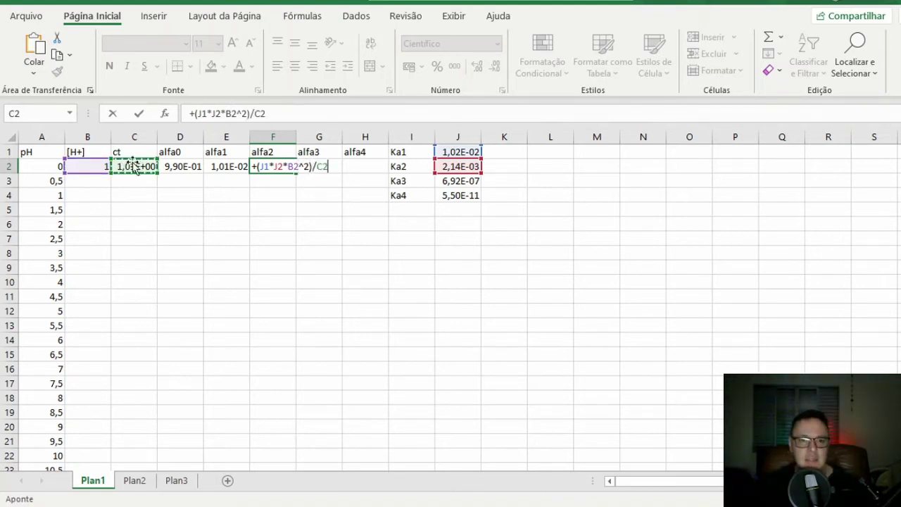
Begin the alfa2 formula with an equals sign, make its Ka1 and Ka2 references absolute, and enter =($J$1*$J$2*B2^2)/C2 in F2
{"action": "left_click", "coordinate": [187, 112]}
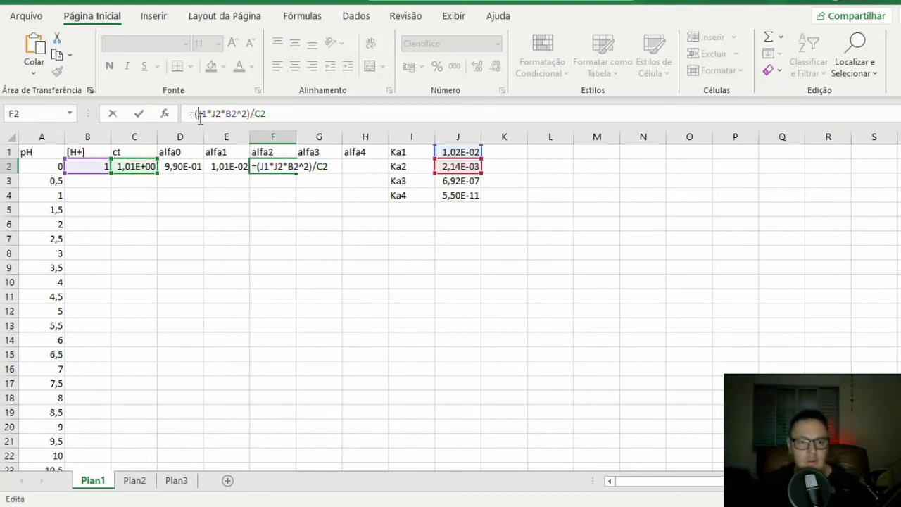
{"action": "type", "text": "$"}
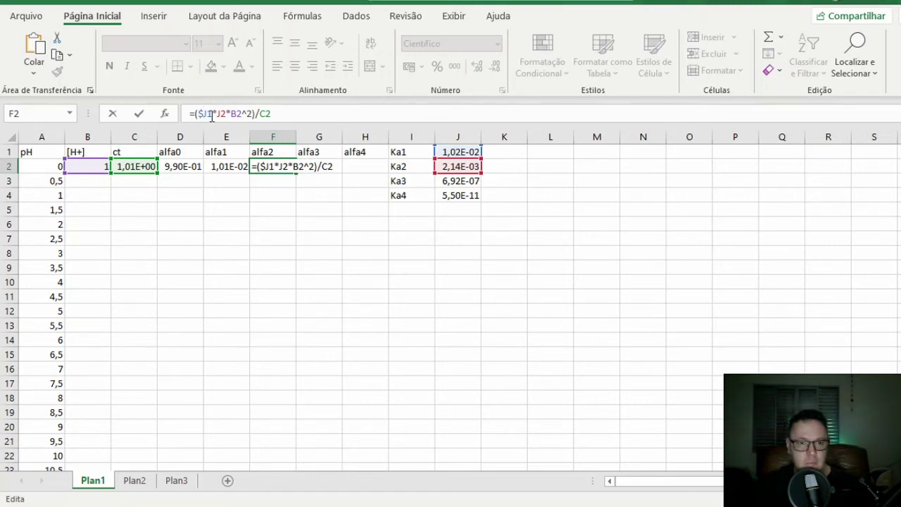
{"action": "key", "text": "Right"}
{"action": "type", "text": "$"}
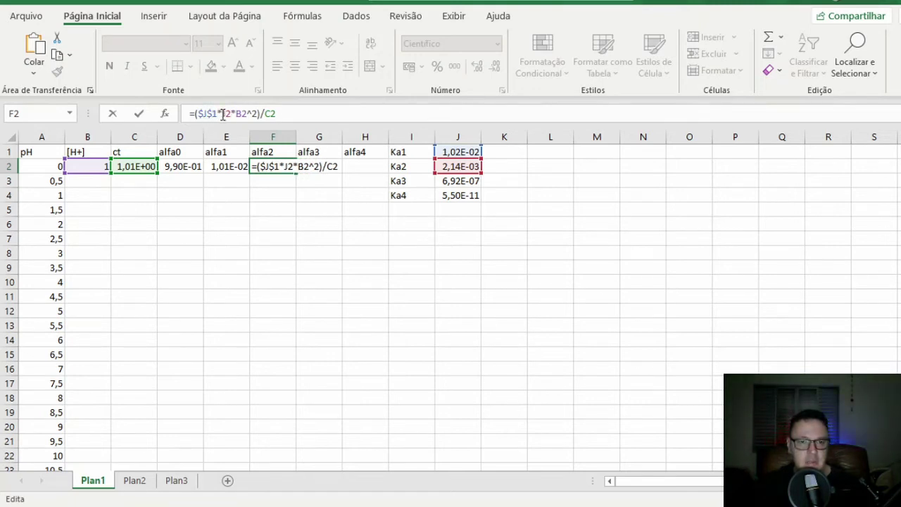
{"action": "left_click", "coordinate": [222, 114]}
{"action": "type", "text": "$"}
{"action": "left_click", "coordinate": [232, 114]}
{"action": "type", "text": "$J$"}
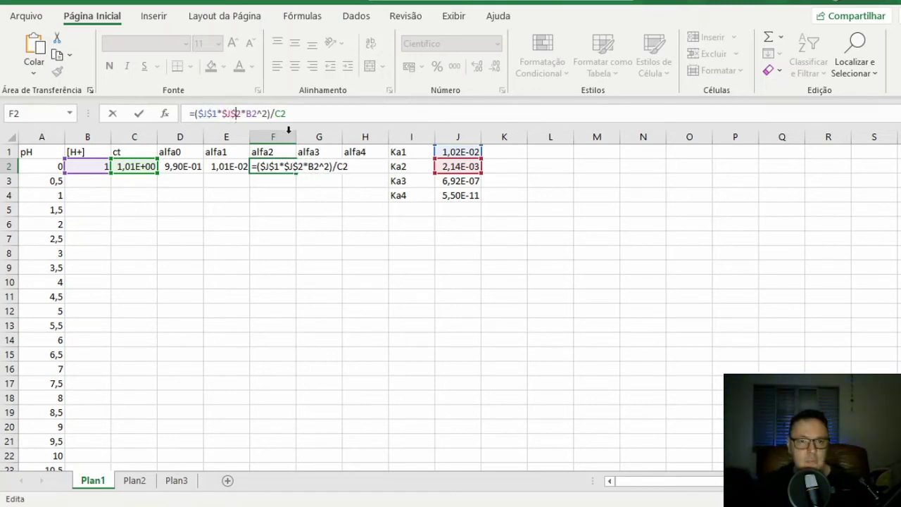
{"action": "key", "text": "Return"}
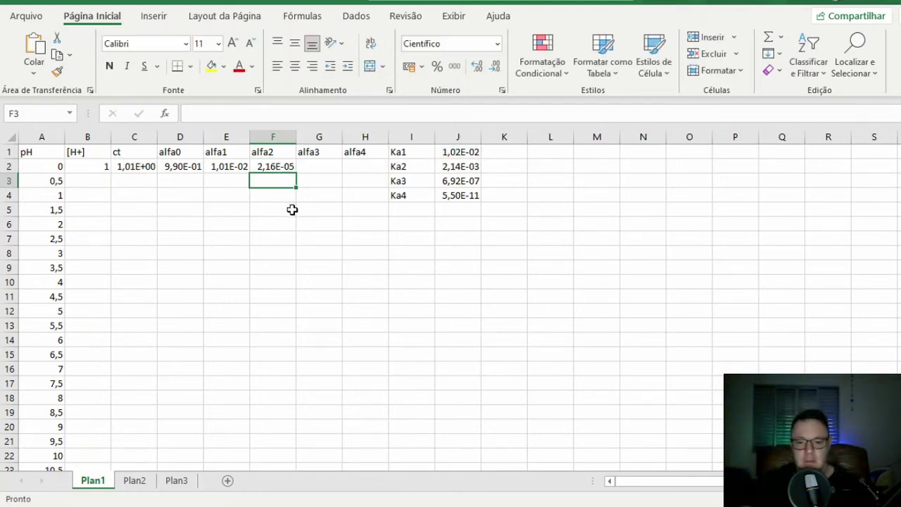
{"action": "type", "text": "=("}
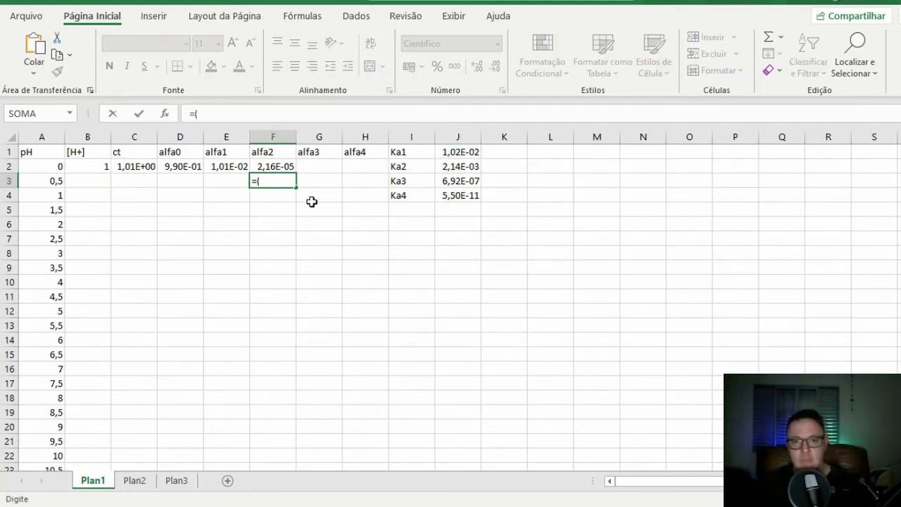
{"action": "left_click", "coordinate": [443, 155]}
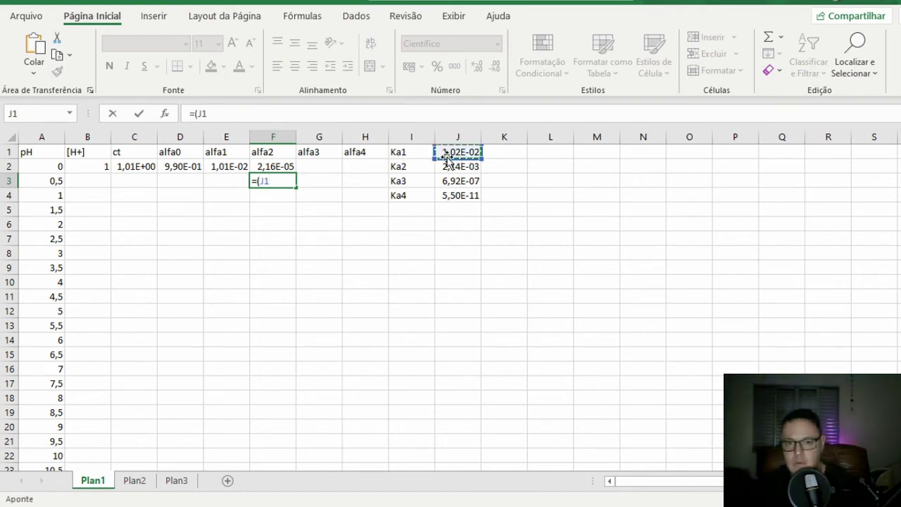
{"action": "type", "text": "*"}
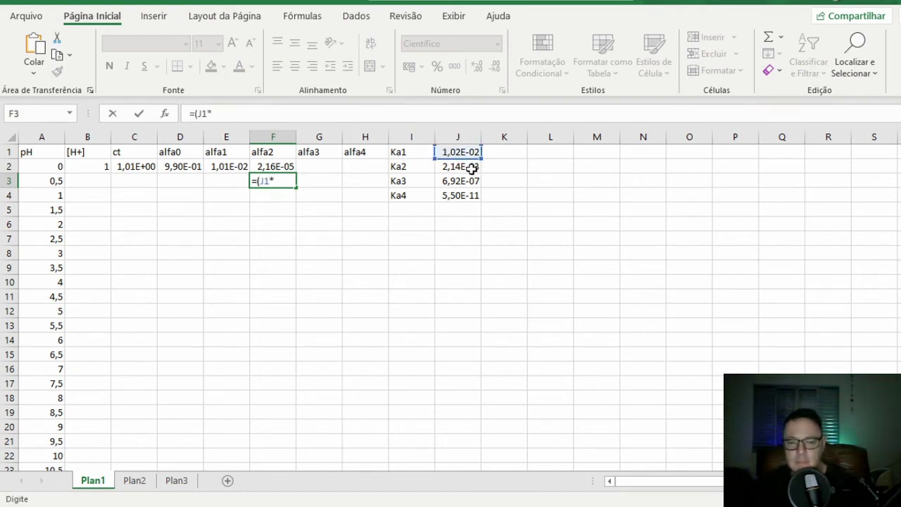
{"action": "key", "text": "BackSpace"}
{"action": "key", "text": "BackSpace"}
{"action": "key", "text": "BackSpace"}
{"action": "key", "text": "BackSpace"}
{"action": "key", "text": "BackSpace"}
Write the alfa3 formula =(J1*J2*J3*B2)/C2 in cell G2, dividing Ka1 times Ka2 times Ka3 times [H+] by ct
{"action": "left_click", "coordinate": [322, 166]}
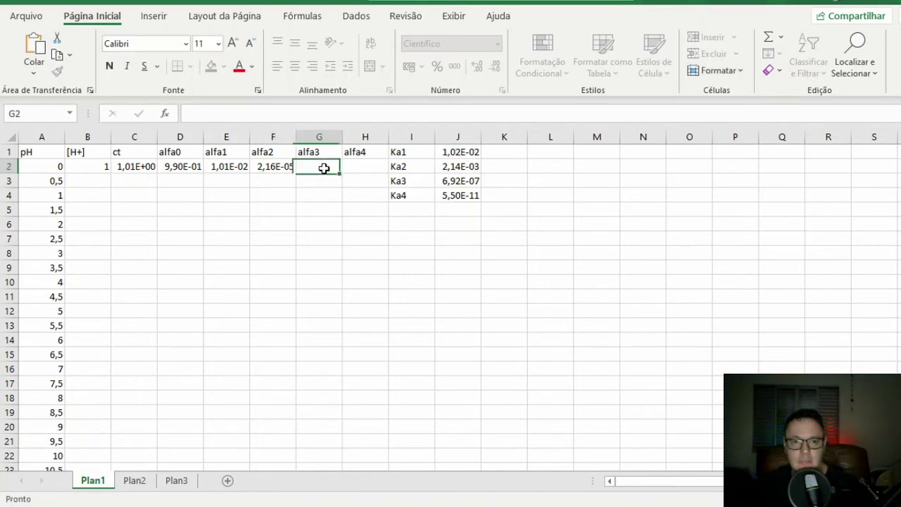
{"action": "type", "text": "="}
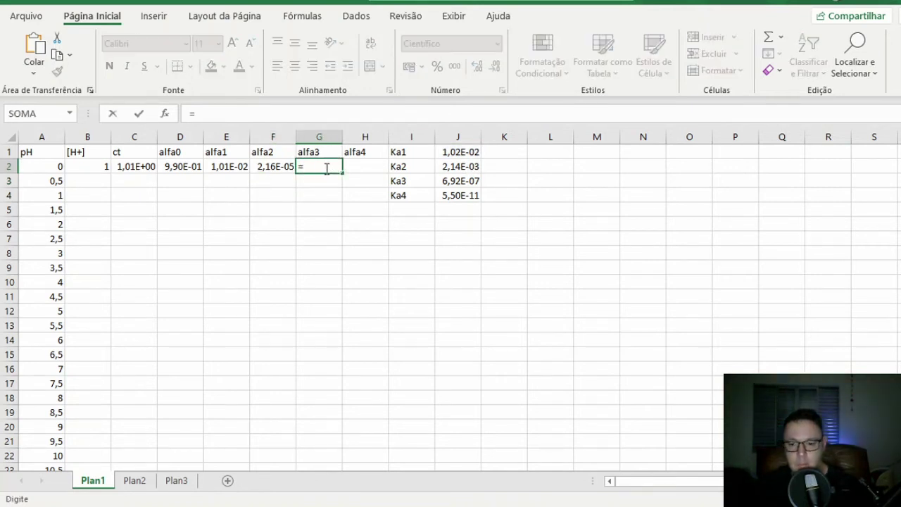
{"action": "type", "text": "("}
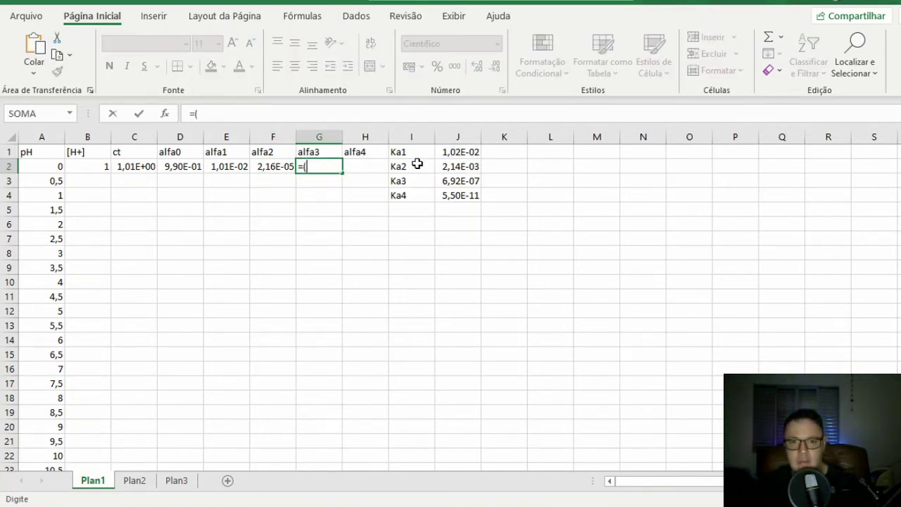
{"action": "left_click", "coordinate": [452, 152]}
{"action": "type", "text": "*"}
{"action": "left_click", "coordinate": [459, 167]}
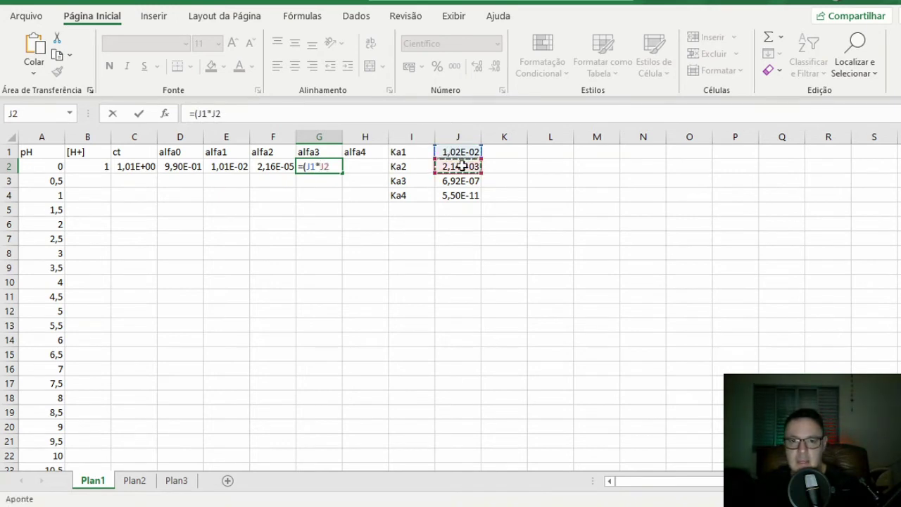
{"action": "type", "text": "*"}
{"action": "left_click", "coordinate": [466, 181]}
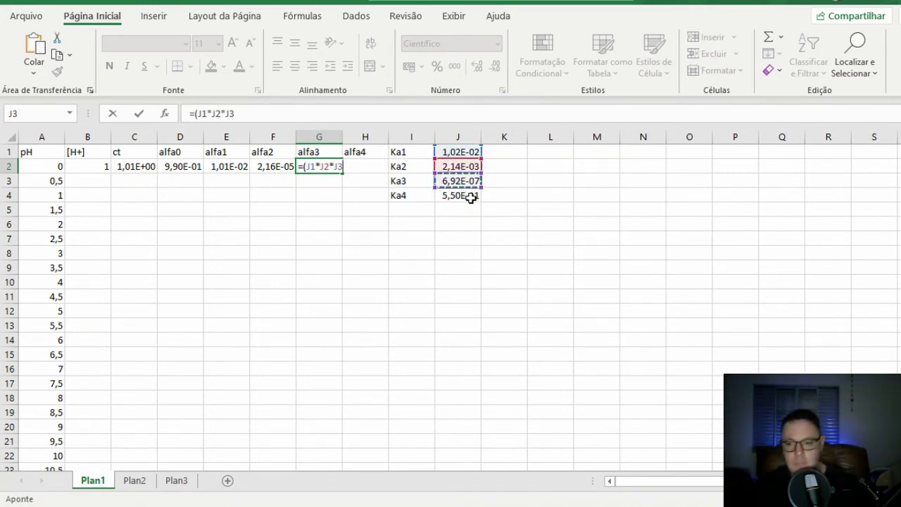
{"action": "type", "text": "*"}
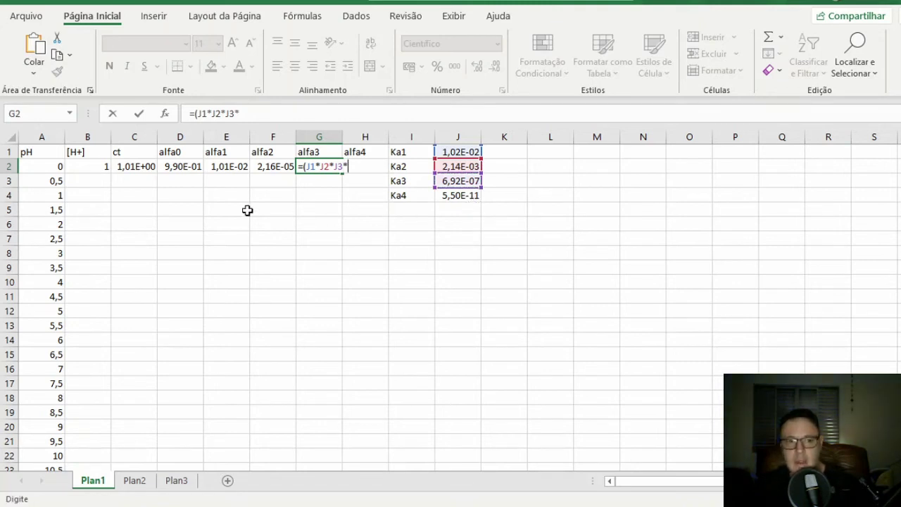
{"action": "left_click", "coordinate": [95, 167]}
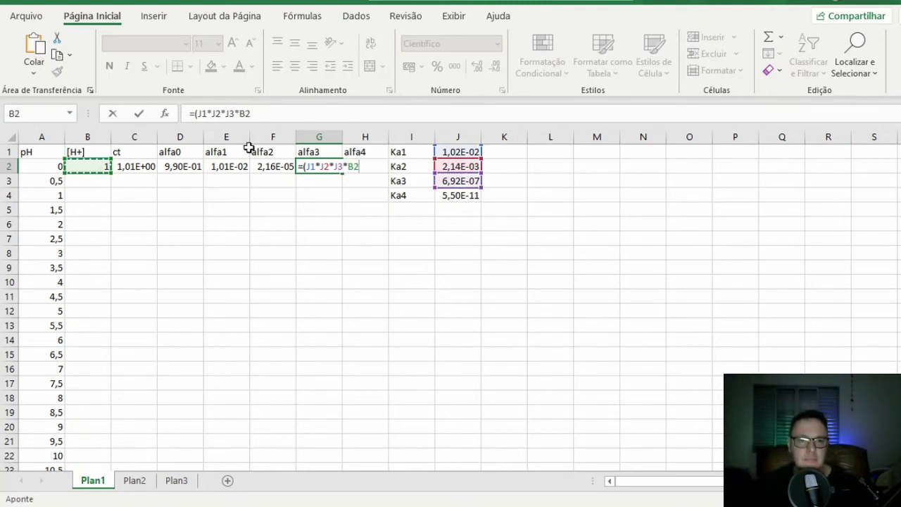
{"action": "type", "text": ")"}
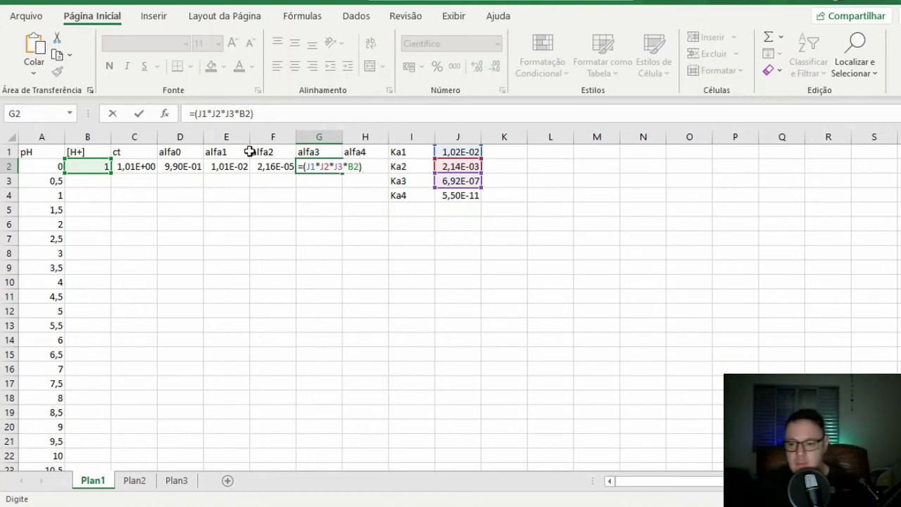
{"action": "type", "text": "/"}
{"action": "left_click", "coordinate": [138, 164]}
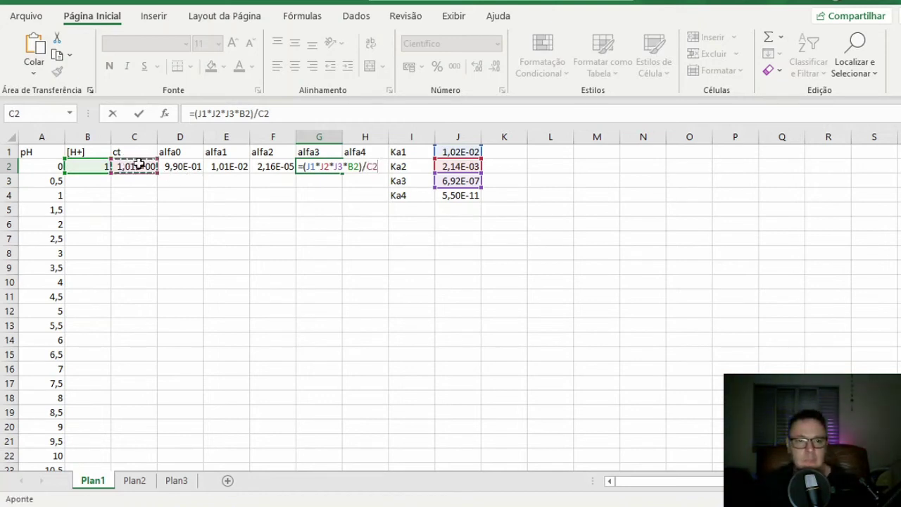
Make the Ka1, Ka2 and Ka3 references in the alfa3 formula absolute and enter =($J$1*$J$2*$J$3*B2)/C2 in G2
{"action": "left_click", "coordinate": [209, 115]}
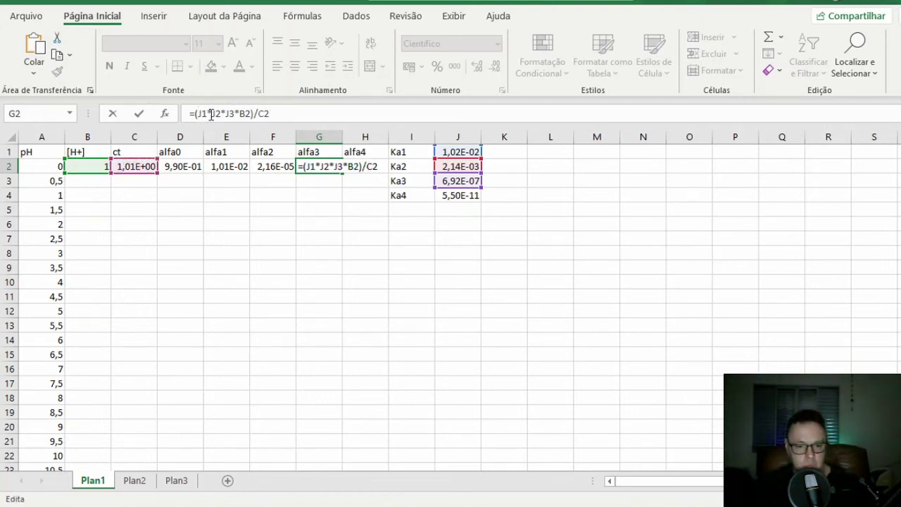
{"action": "key", "text": "Left"}
{"action": "key", "text": "Left"}
{"action": "type", "text": "$"}
{"action": "key", "text": "Right"}
{"action": "type", "text": "$J"}
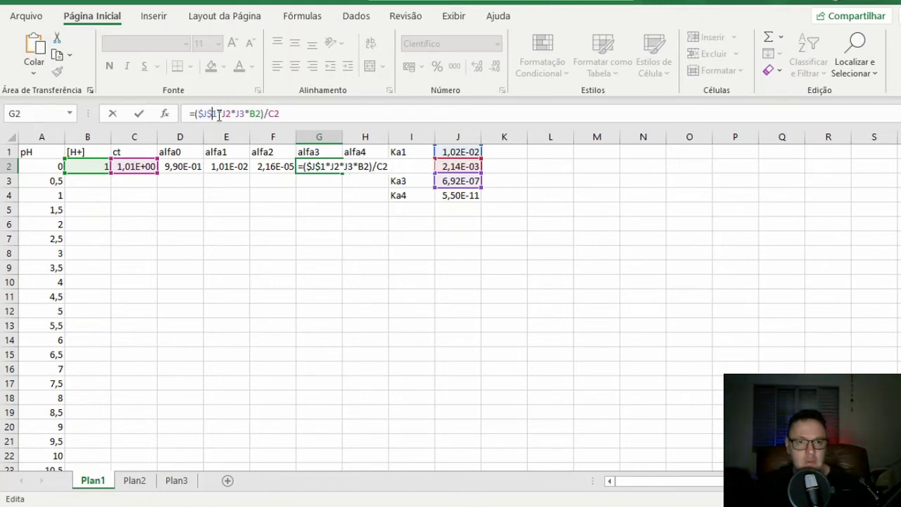
{"action": "type", "text": "$"}
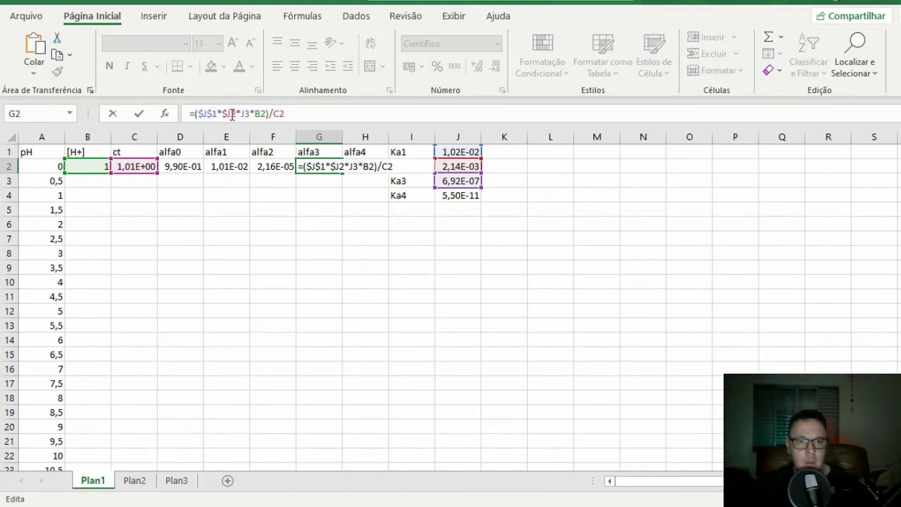
{"action": "key", "text": "Right"}
{"action": "type", "text": "$"}
{"action": "type", "text": "$"}
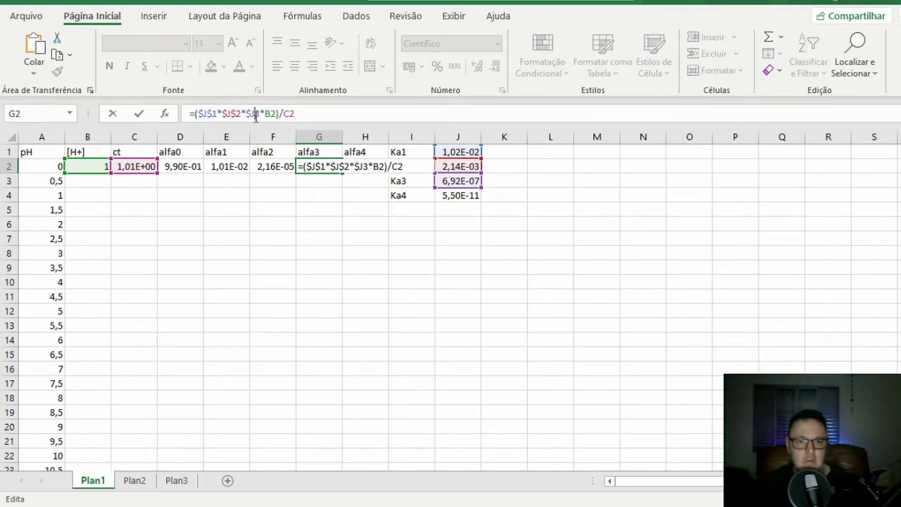
{"action": "type", "text": "$"}
{"action": "key", "text": "Return"}
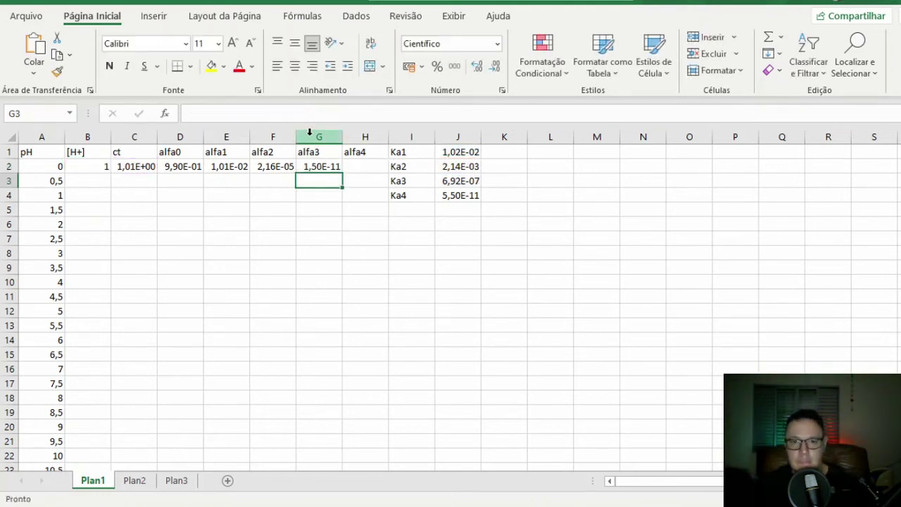
{"action": "left_click", "coordinate": [355, 165]}
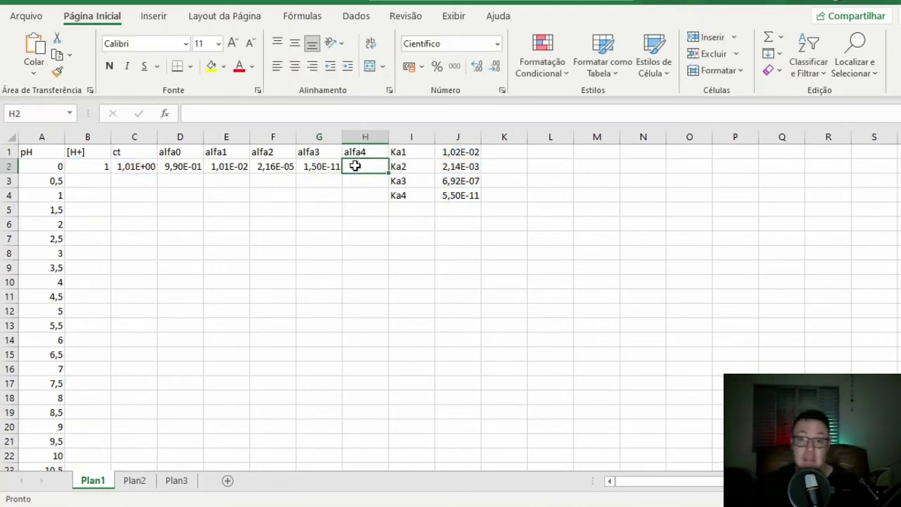
{"action": "type", "text": "("}
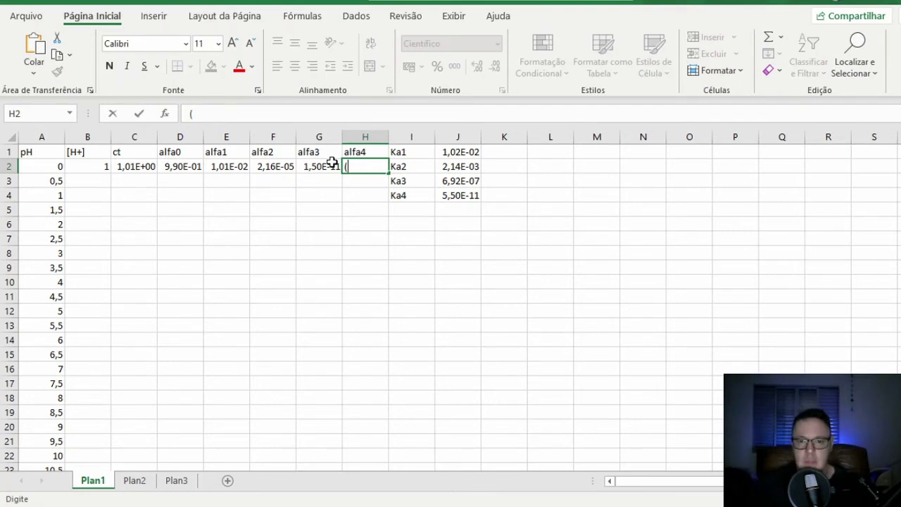
{"action": "left_click", "coordinate": [483, 155]}
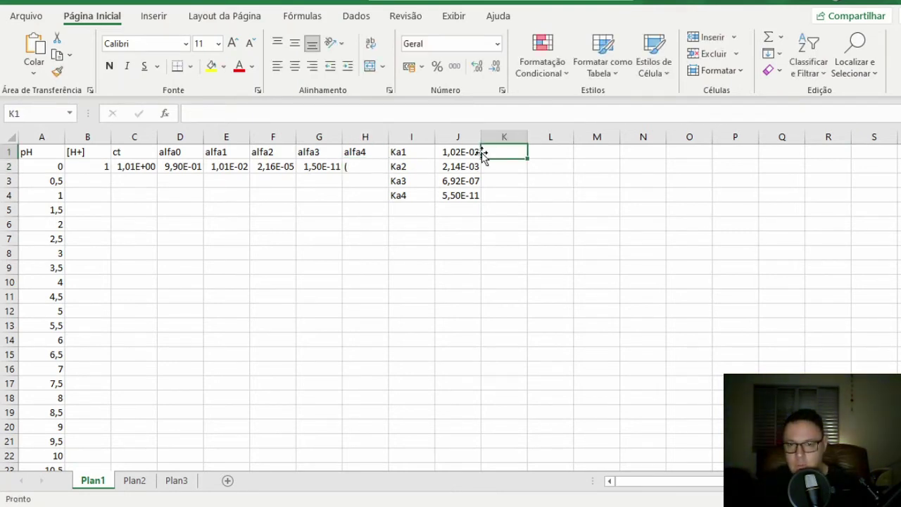
Write the alfa4 formula =(J1*J2*J3*J4)/C2 in cell H2, dividing the product of all four Ka values by ct
{"action": "left_click", "coordinate": [372, 164]}
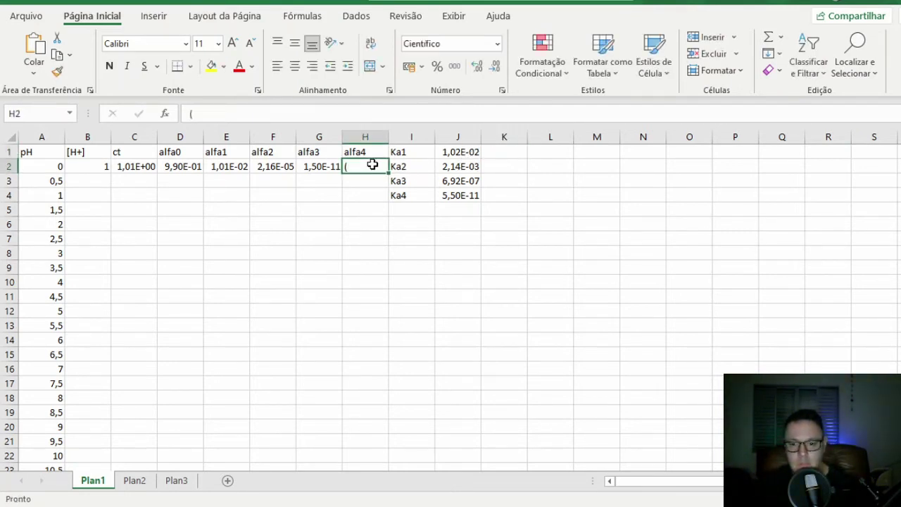
{"action": "type", "text": "="}
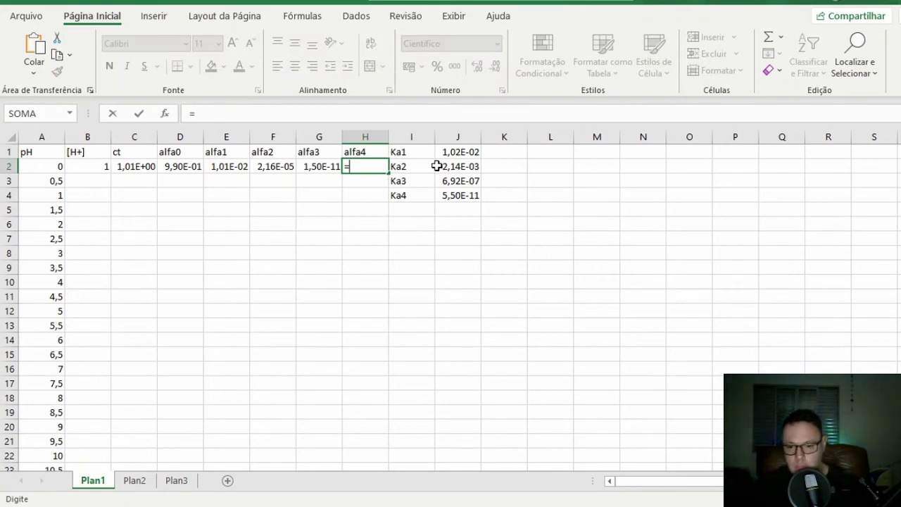
{"action": "type", "text": "("}
{"action": "left_click", "coordinate": [478, 153]}
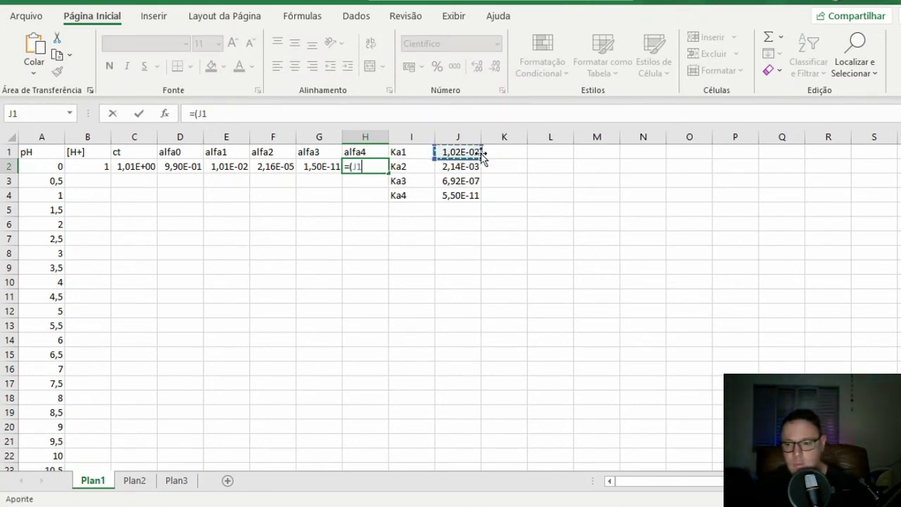
{"action": "type", "text": "*"}
{"action": "left_click", "coordinate": [466, 167]}
{"action": "type", "text": "*"}
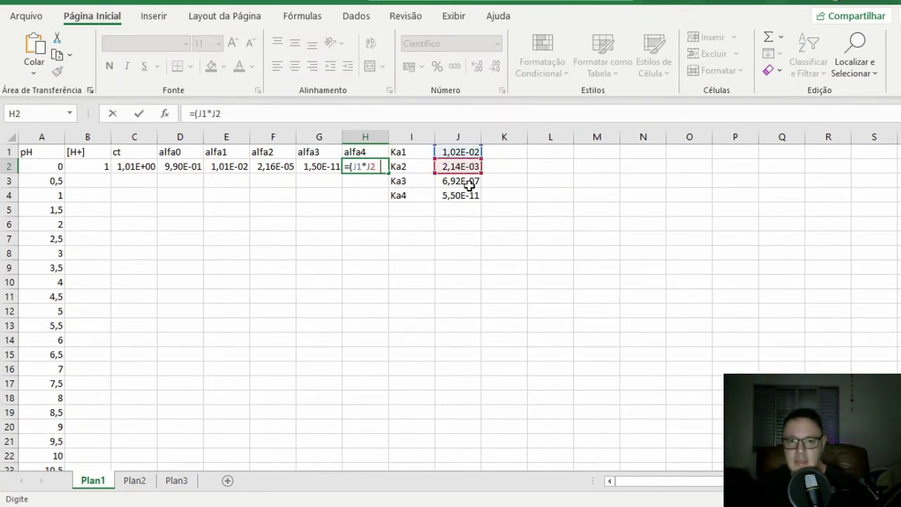
{"action": "left_click", "coordinate": [469, 182]}
{"action": "type", "text": "*"}
{"action": "left_click", "coordinate": [468, 196]}
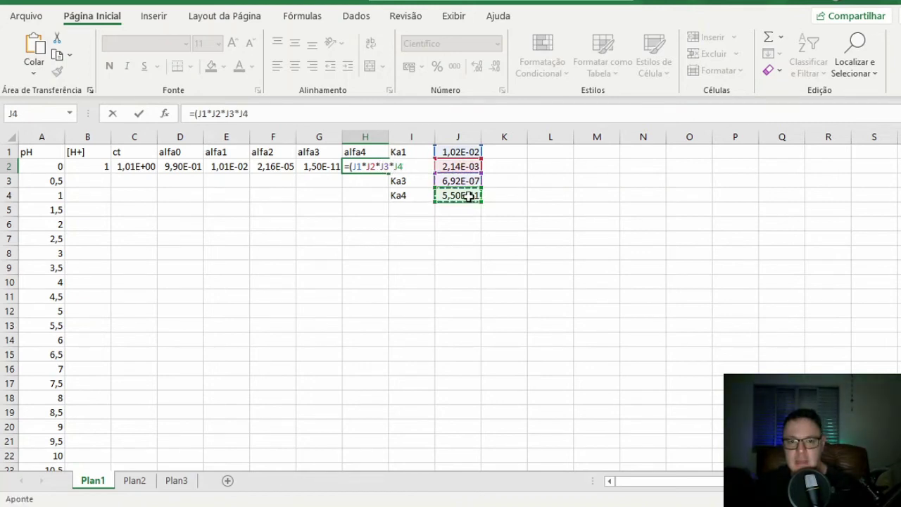
{"action": "type", "text": ")"}
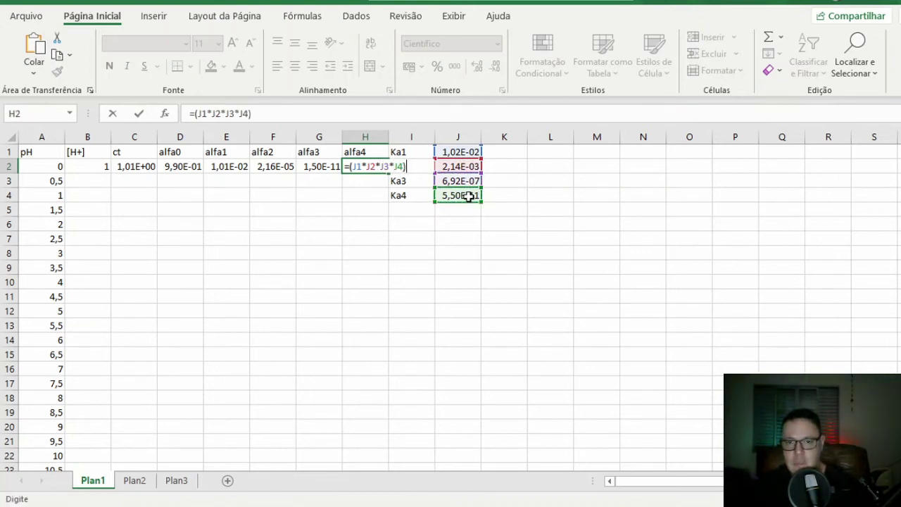
{"action": "type", "text": "/"}
{"action": "left_click", "coordinate": [133, 166]}
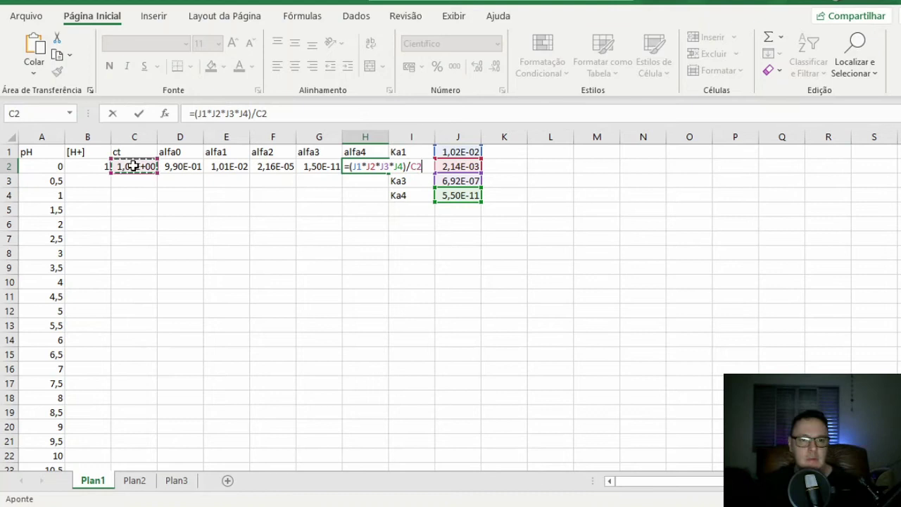
Make the Ka1 and Ka2 references in the alfa4 formula absolute as $J$1 and $J$2
{"action": "left_click", "coordinate": [199, 113]}
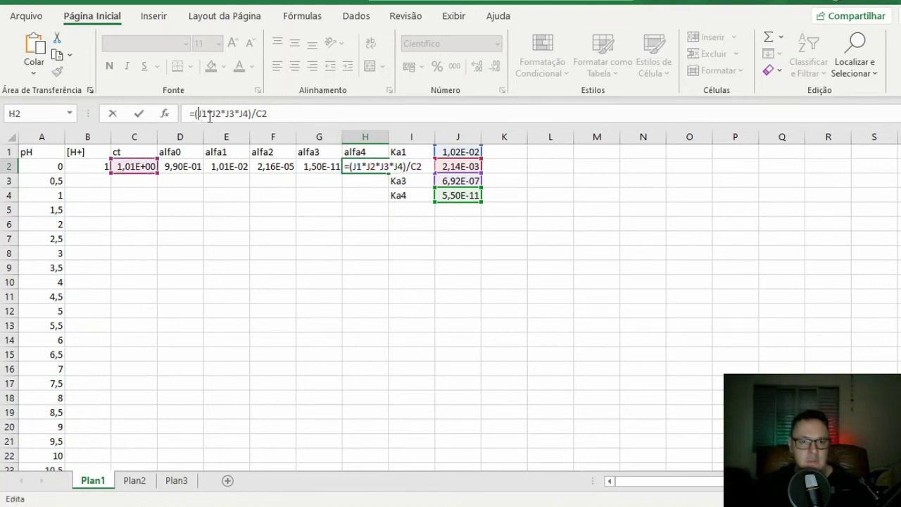
{"action": "type", "text": "$J"}
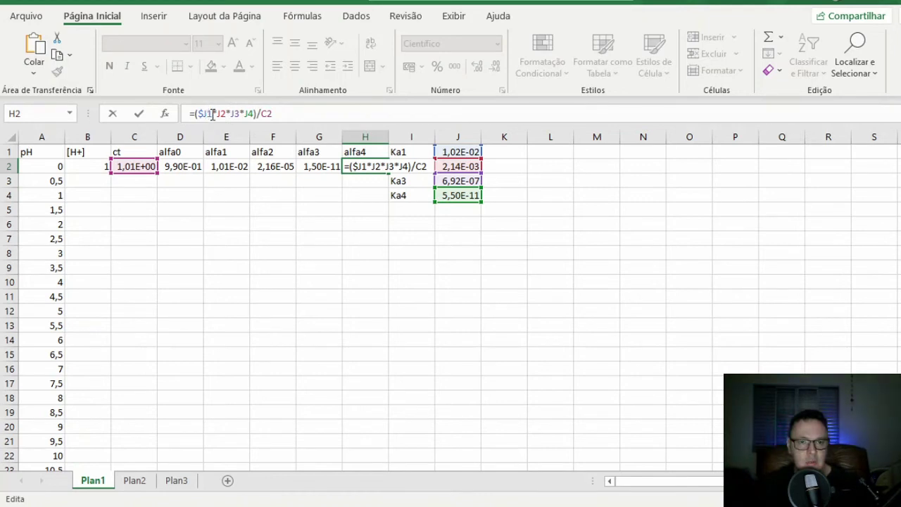
{"action": "type", "text": "$"}
{"action": "left_click", "coordinate": [224, 115]}
{"action": "type", "text": "$"}
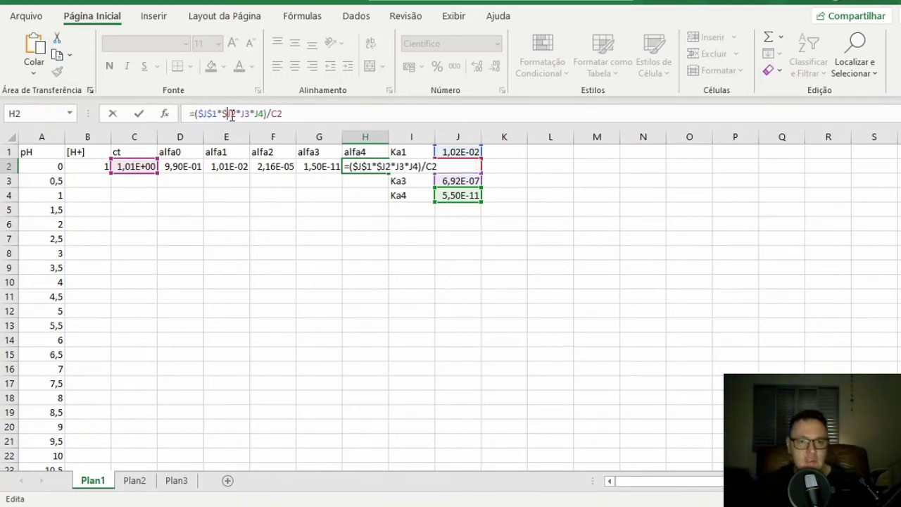
{"action": "left_click", "coordinate": [234, 114]}
{"action": "type", "text": "$"}
Make the Ka3 and Ka4 references in the alfa4 formula absolute and enter =($J$1*$J$2*$J$3*$J$4)/C2 in H2
{"action": "left_click", "coordinate": [247, 115]}
{"action": "type", "text": "$"}
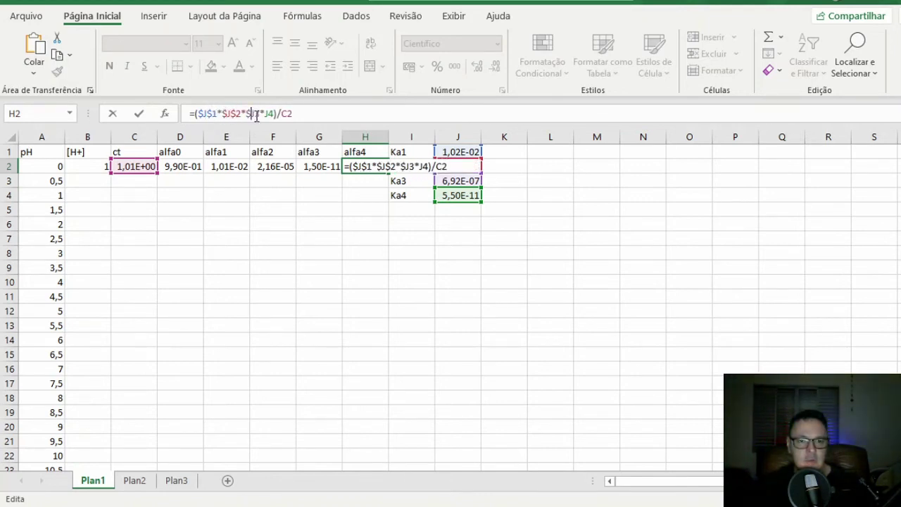
{"action": "left_click", "coordinate": [259, 115]}
{"action": "type", "text": "$"}
{"action": "left_click", "coordinate": [267, 115]}
{"action": "type", "text": "$3$"}
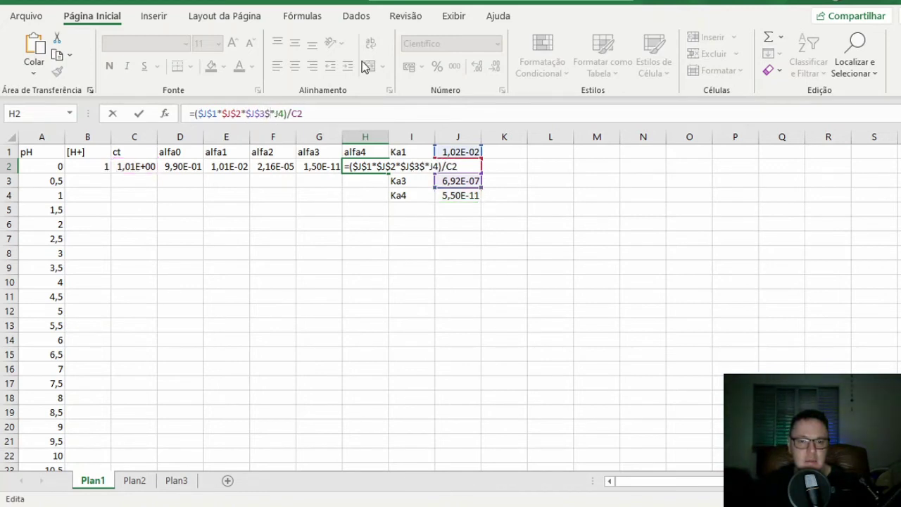
{"action": "key", "text": "BackSpace"}
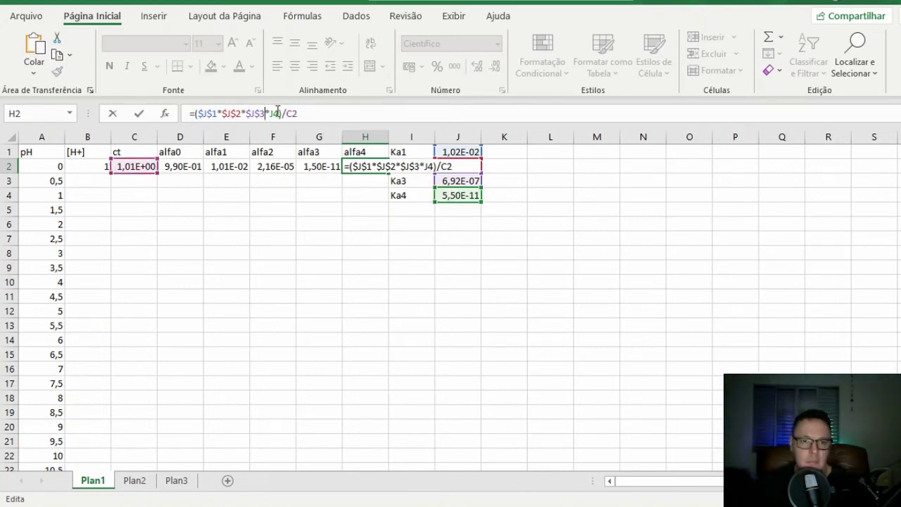
{"action": "left_click", "coordinate": [272, 115]}
{"action": "type", "text": "$"}
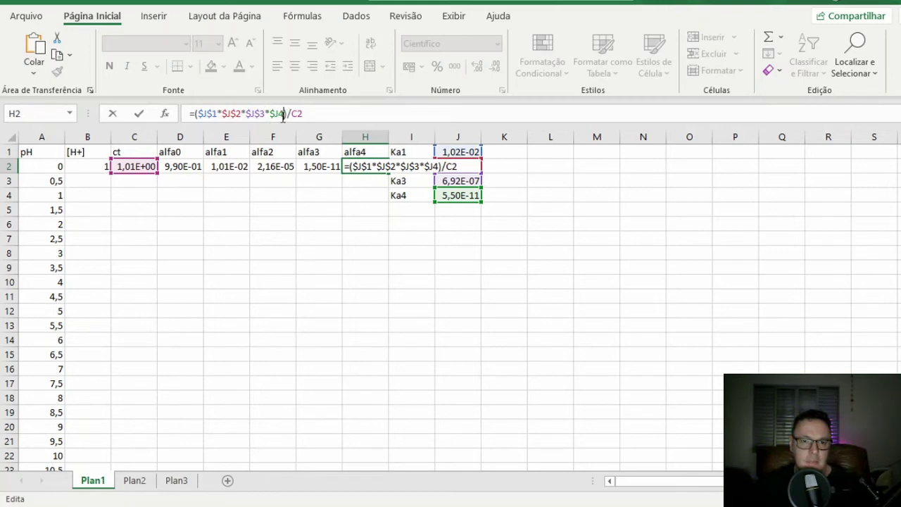
{"action": "left_click", "coordinate": [279, 114]}
{"action": "type", "text": "$"}
{"action": "key", "text": "Return"}
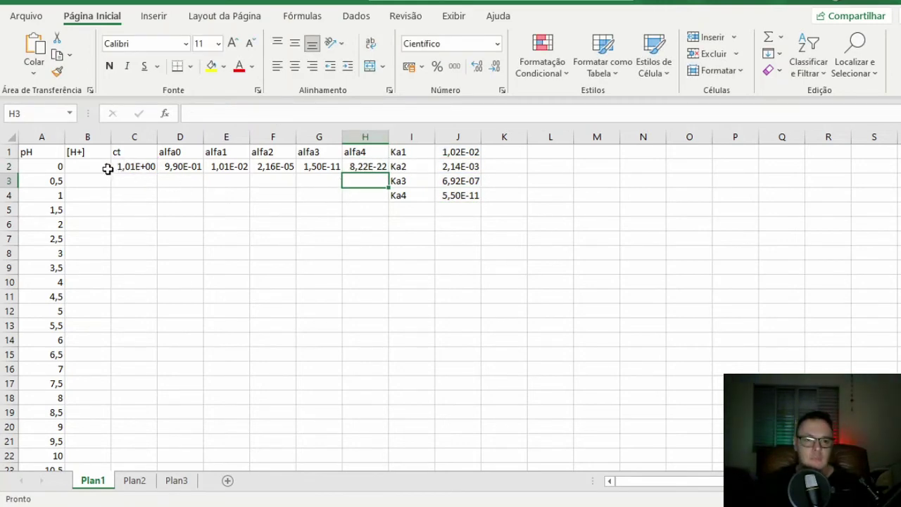
Fill the [H+], ct and alfa0 to alfa4 formulas from B2:H2 down to row 30, covering every pH value up to 14
{"action": "left_click_drag", "start_coordinate": [106, 167], "coordinate": [401, 450]}
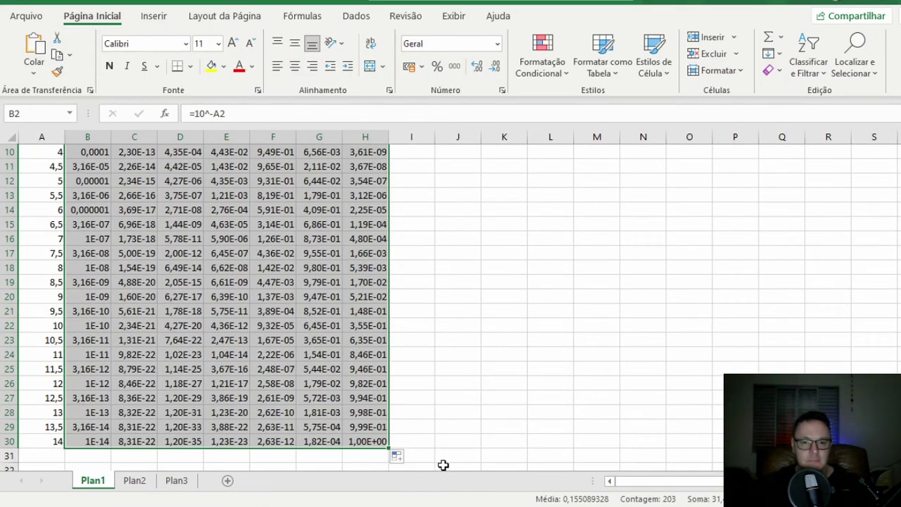
{"action": "scroll", "coordinate": [459, 373], "scroll_direction": "up", "scroll_amount": 3}
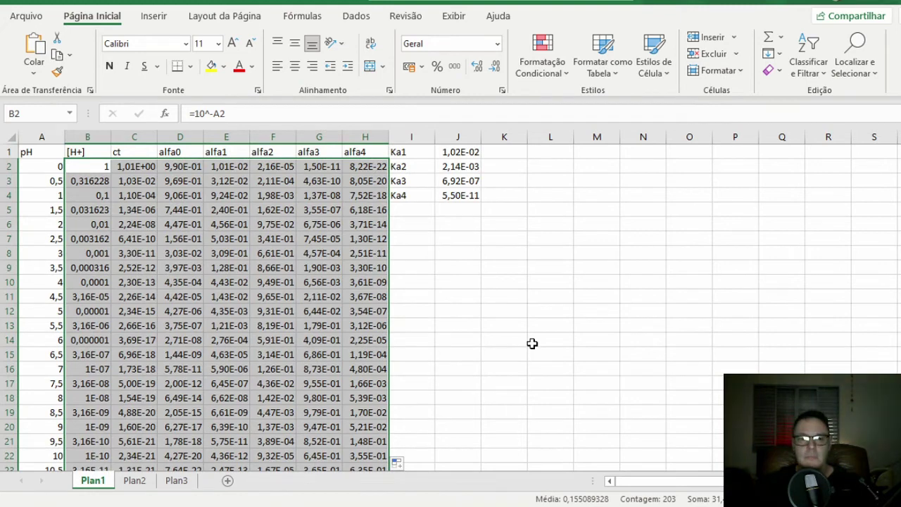
Insert a smooth-line scatter chart of alfa0 to alfa4 against pH and move it beside the table, below the Ka values
{"action": "left_click", "coordinate": [38, 136]}
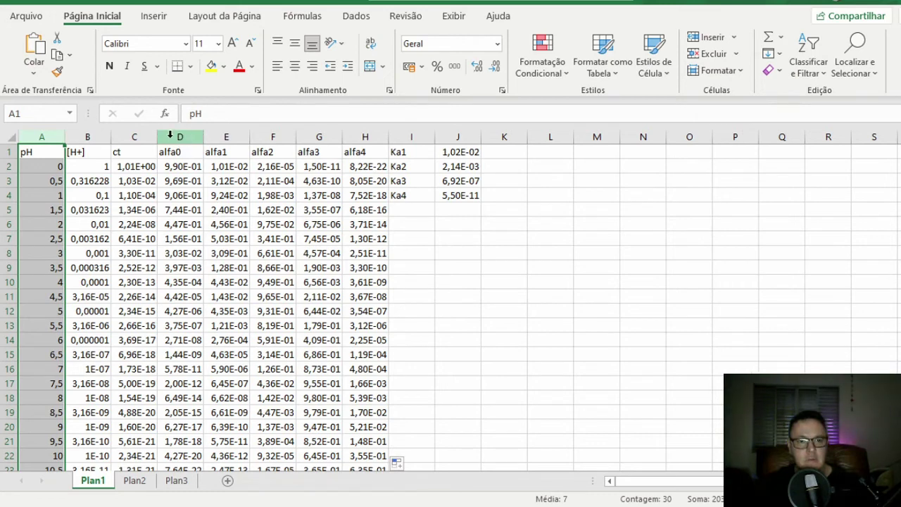
{"action": "left_click_drag", "start_coordinate": [170, 135], "coordinate": [251, 136]}
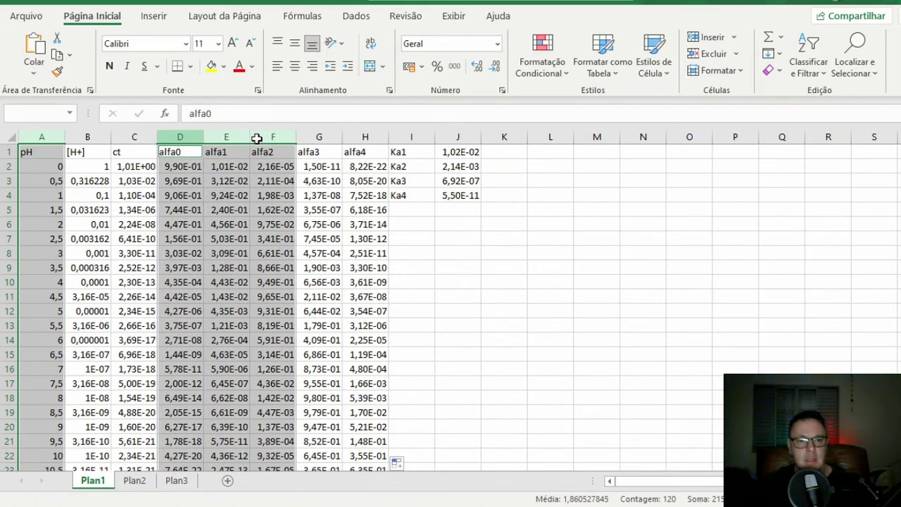
{"action": "left_click_drag", "start_coordinate": [257, 138], "coordinate": [354, 128]}
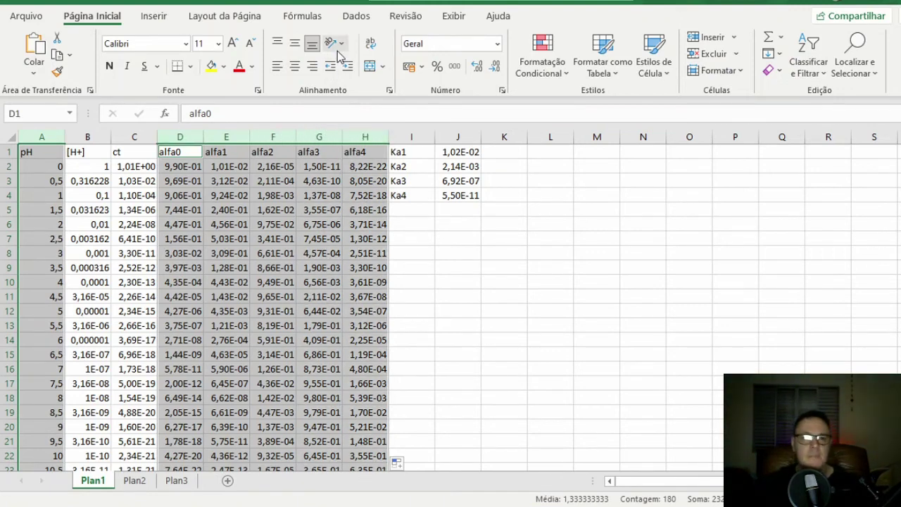
{"action": "left_click", "coordinate": [154, 17]}
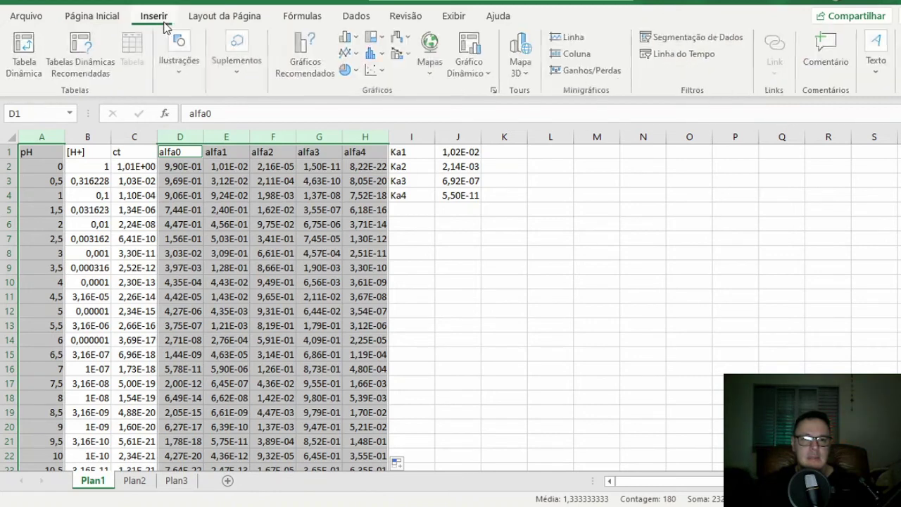
{"action": "left_click", "coordinate": [372, 70]}
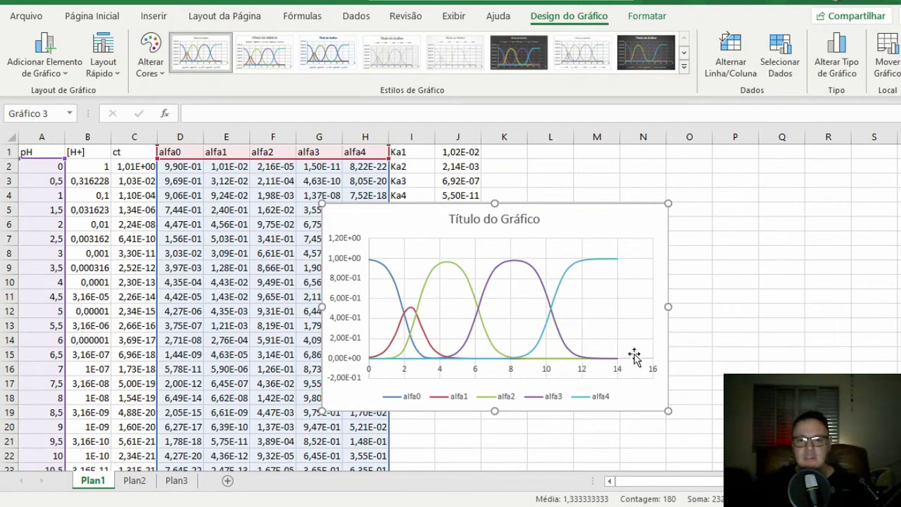
{"action": "left_click_drag", "start_coordinate": [581, 222], "coordinate": [679, 231]}
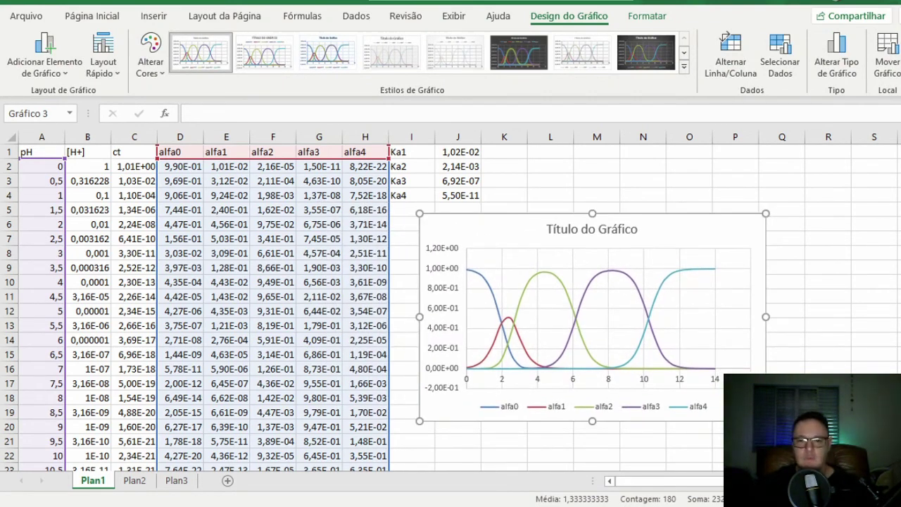
Format the alfa0 curve in the chart with a dotted line style
{"action": "left_click", "coordinate": [491, 290]}
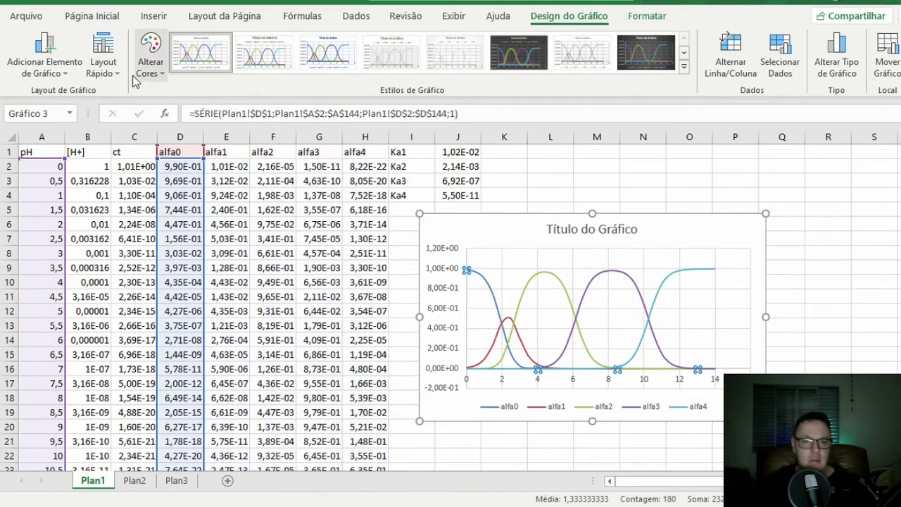
{"action": "left_click", "coordinate": [61, 79]}
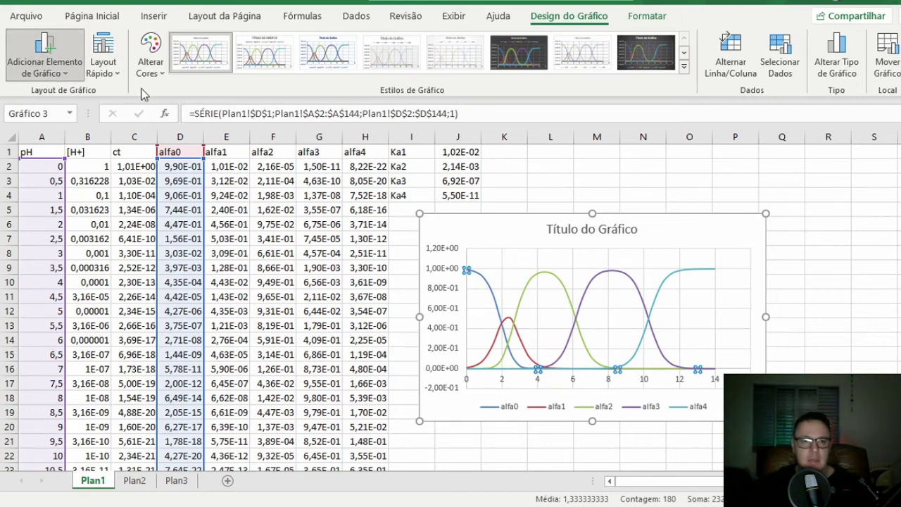
{"action": "left_click", "coordinate": [70, 78]}
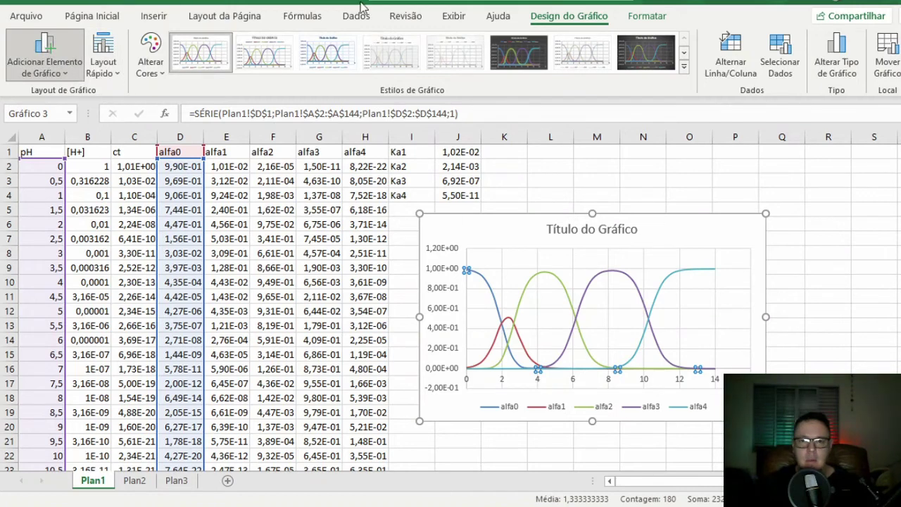
{"action": "left_click", "coordinate": [644, 15]}
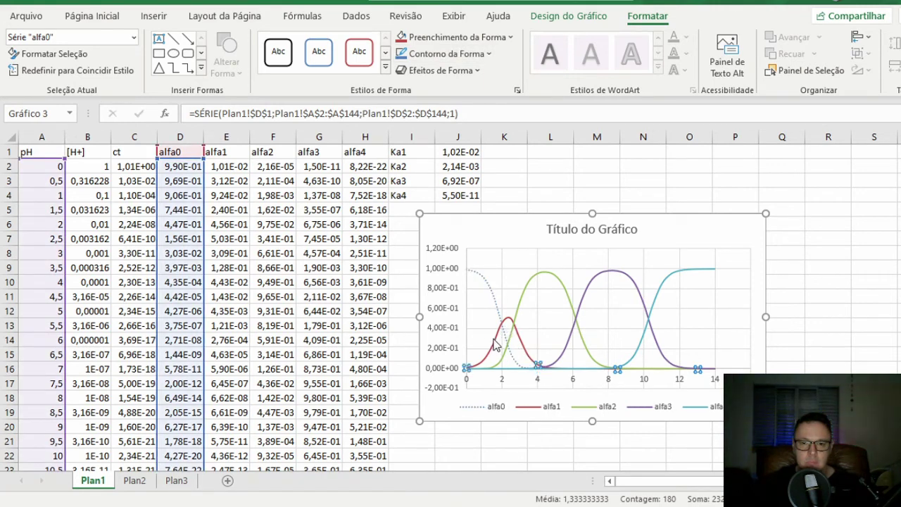
Give the alfa1, alfa2 and alfa3 curves distinct dashed line styles and shift the chart slightly further from the table
{"action": "left_click", "coordinate": [498, 322]}
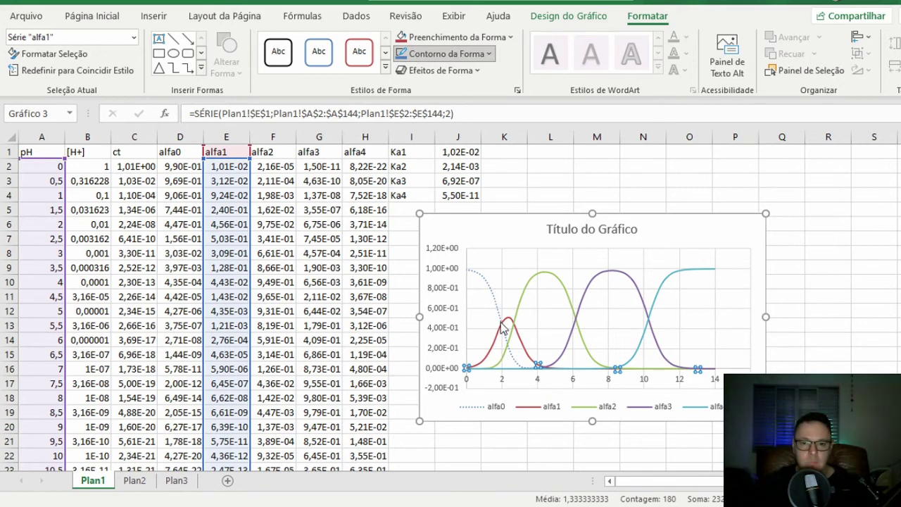
{"action": "key", "text": "F4"}
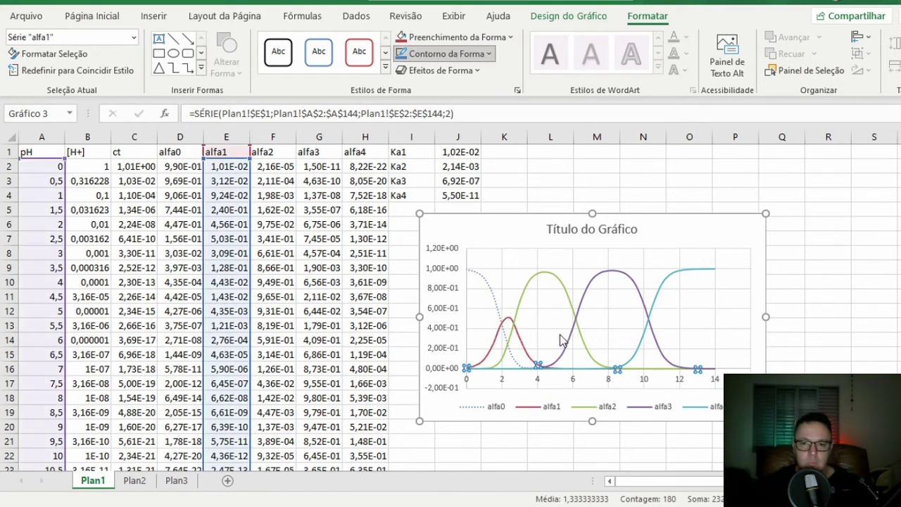
{"action": "left_click", "coordinate": [554, 280]}
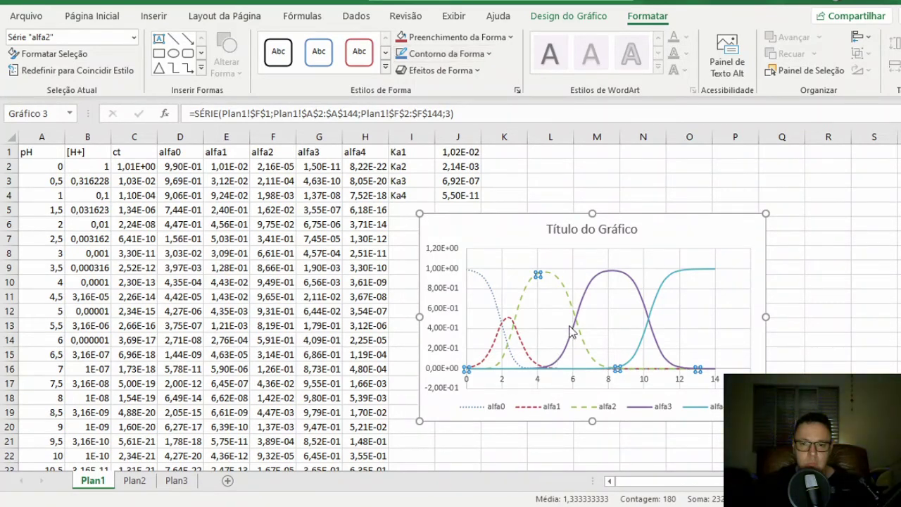
{"action": "left_click", "coordinate": [581, 313]}
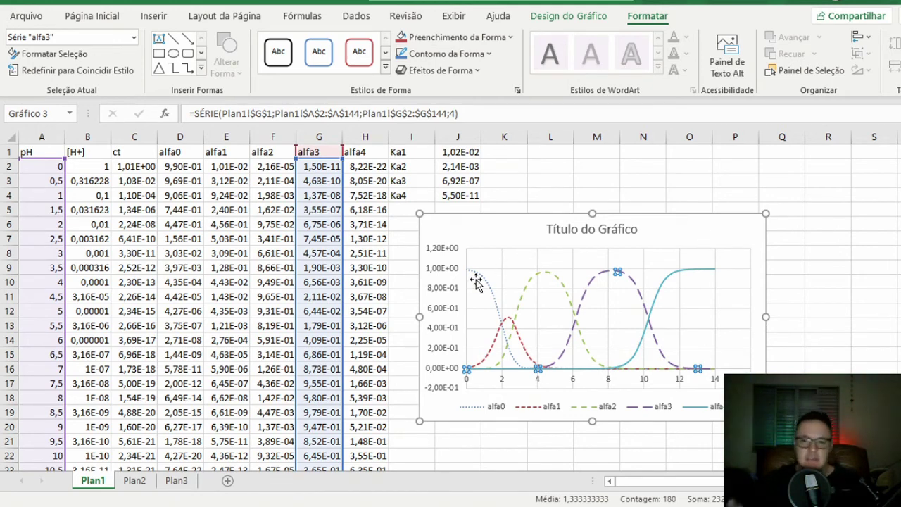
{"action": "left_click", "coordinate": [663, 289]}
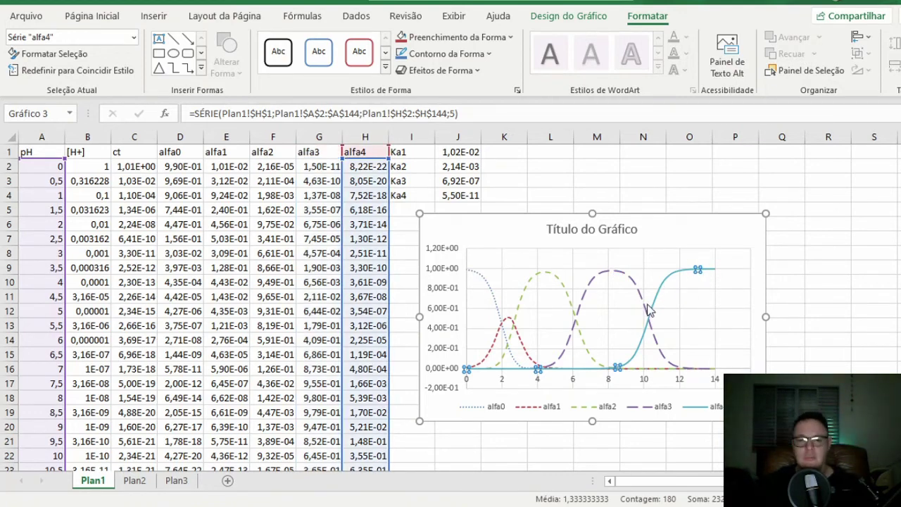
{"action": "left_click_drag", "start_coordinate": [680, 237], "coordinate": [697, 231]}
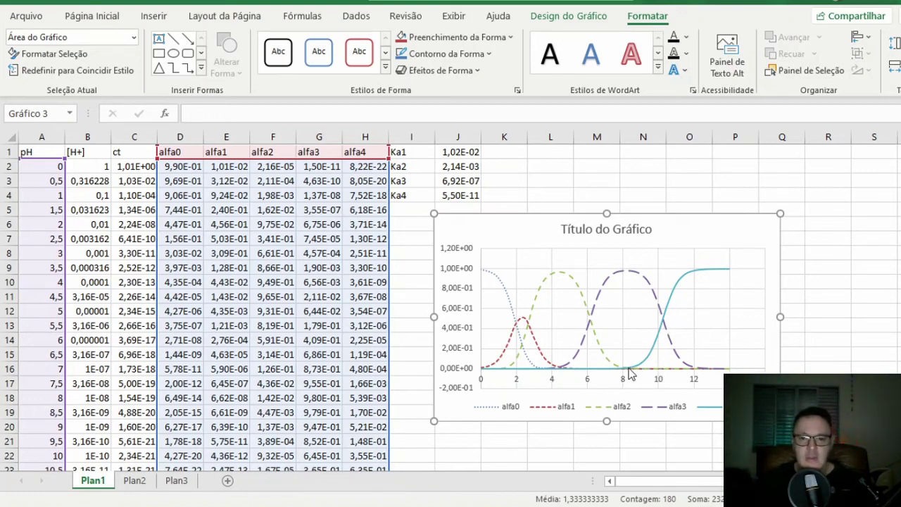
Draw a rectangle about 3.6 by 3.9 cm over the chart's pH 4 to 10 range and fill it with semi-transparent red
{"action": "scroll", "coordinate": [341, 360], "scroll_direction": "down", "scroll_amount": 4}
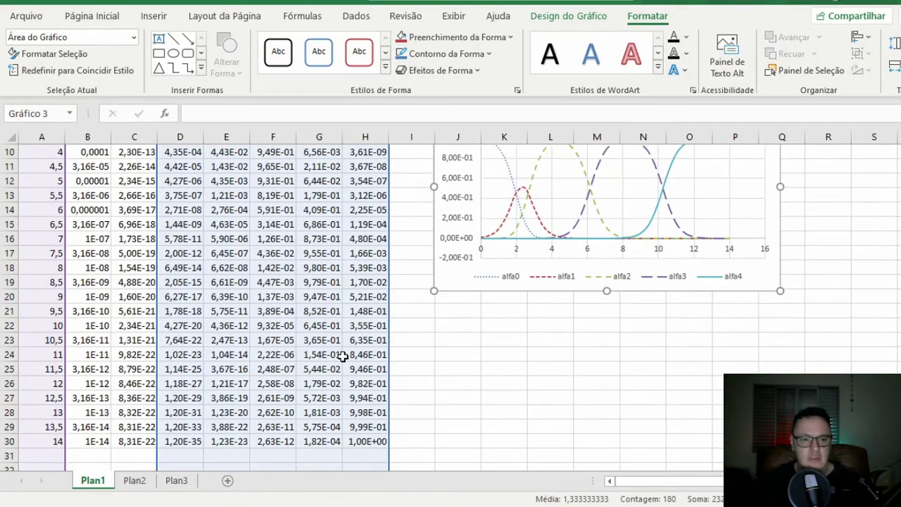
{"action": "scroll", "coordinate": [322, 361], "scroll_direction": "up", "scroll_amount": 2}
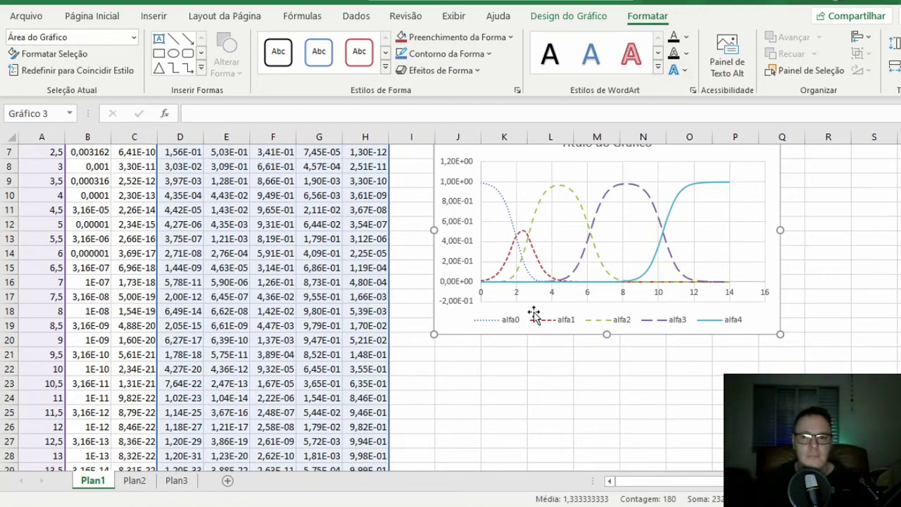
{"action": "scroll", "coordinate": [492, 165], "scroll_direction": "up", "scroll_amount": 2}
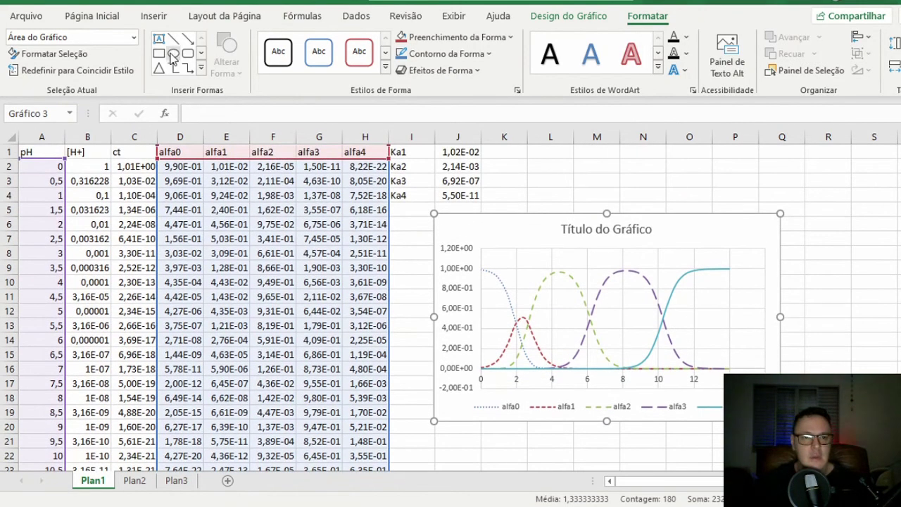
{"action": "left_click", "coordinate": [158, 53]}
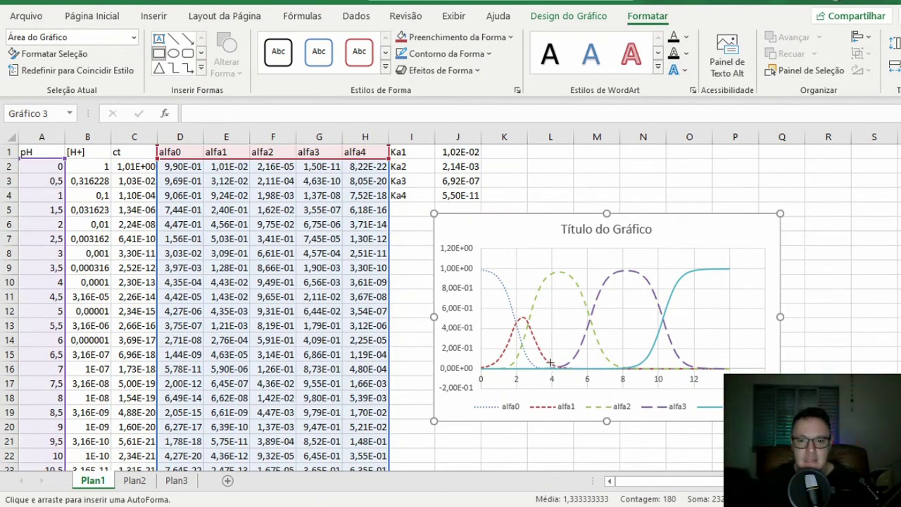
{"action": "left_click_drag", "start_coordinate": [551, 362], "coordinate": [657, 267]}
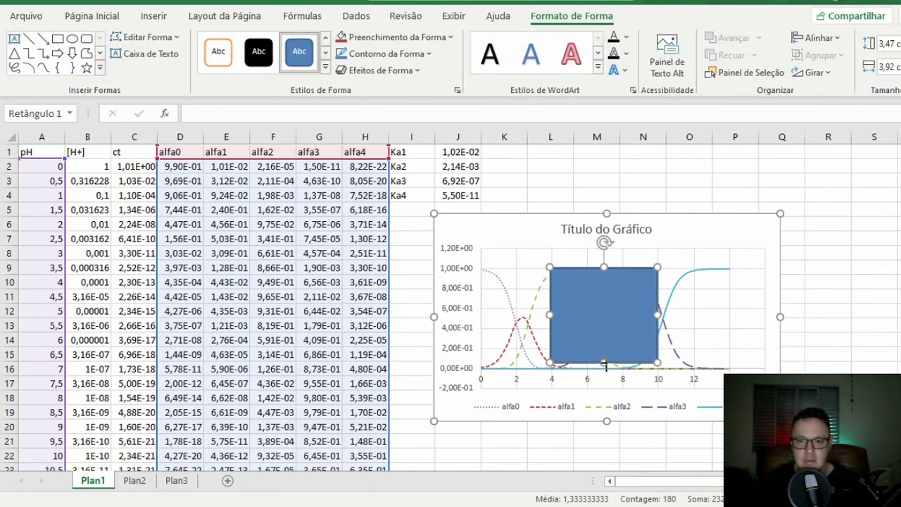
{"action": "left_click_drag", "start_coordinate": [603, 364], "coordinate": [606, 366]}
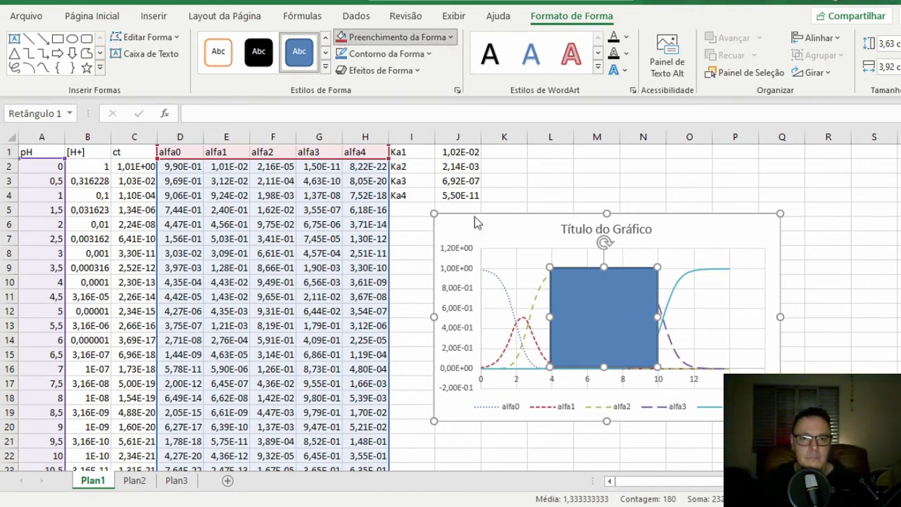
{"action": "left_click", "coordinate": [629, 323]}
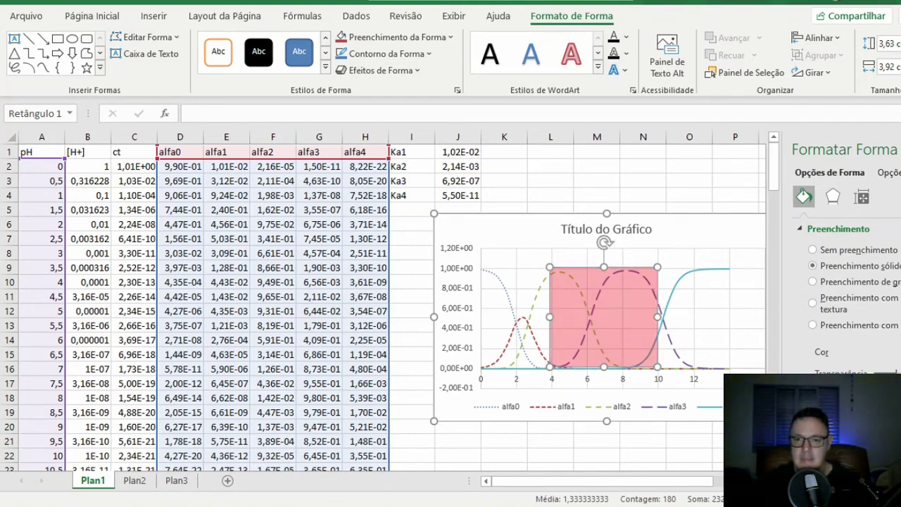
{"action": "left_click", "coordinate": [686, 215]}
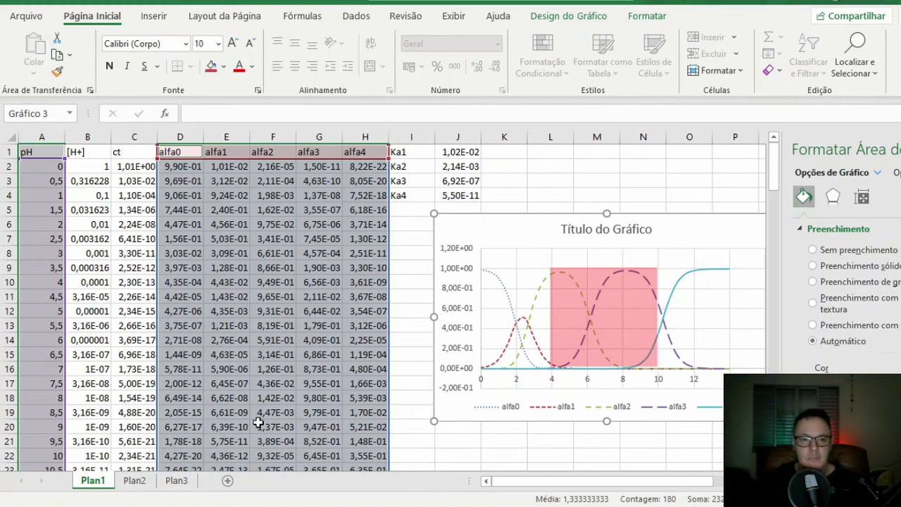
Examine the alfa4 results and formulas in the rows for pH 12,5 and pH 12
{"action": "scroll", "coordinate": [222, 397], "scroll_direction": "down", "scroll_amount": 2}
{"action": "scroll", "coordinate": [223, 396], "scroll_direction": "down", "scroll_amount": 1}
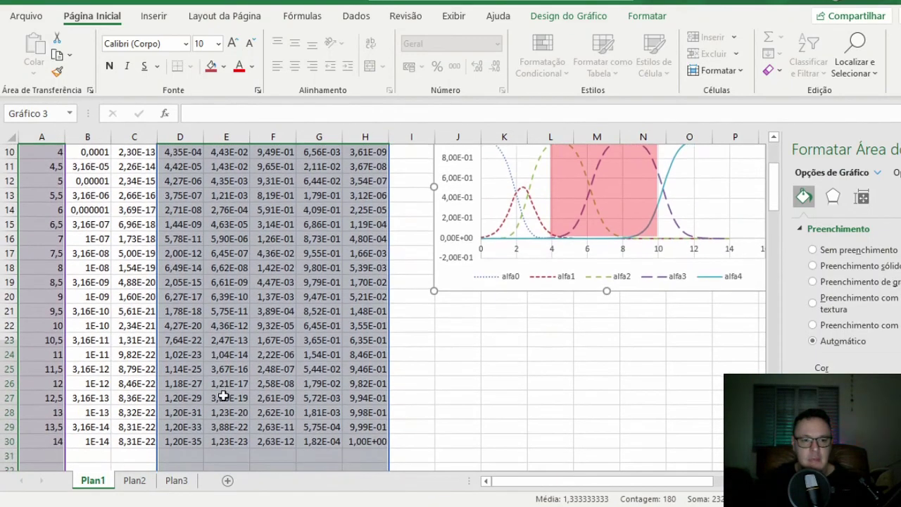
{"action": "left_click", "coordinate": [380, 399]}
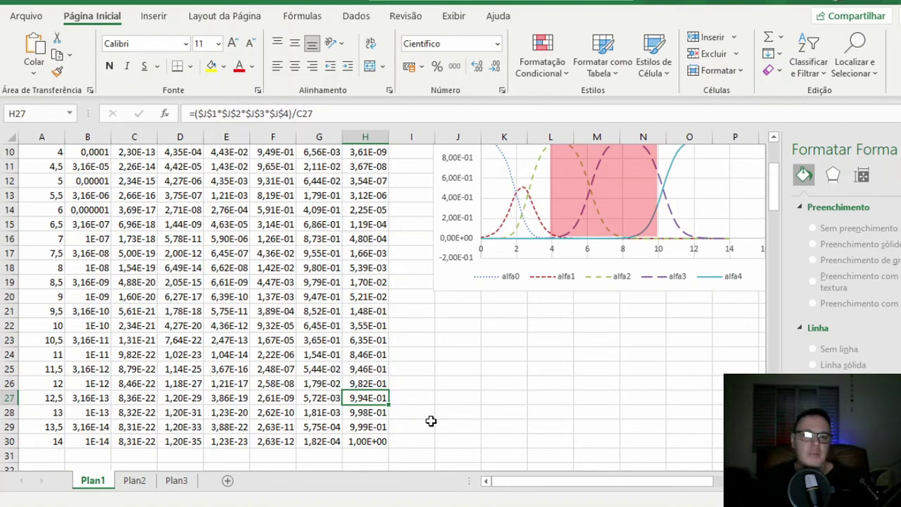
{"action": "left_click", "coordinate": [363, 385]}
{"action": "mouse_move", "coordinate": [362, 391]}
{"action": "left_mouse_down"}
{"action": "mouse_move", "coordinate": [366, 442]}
{"action": "mouse_move", "coordinate": [367, 385]}
{"action": "left_mouse_up"}
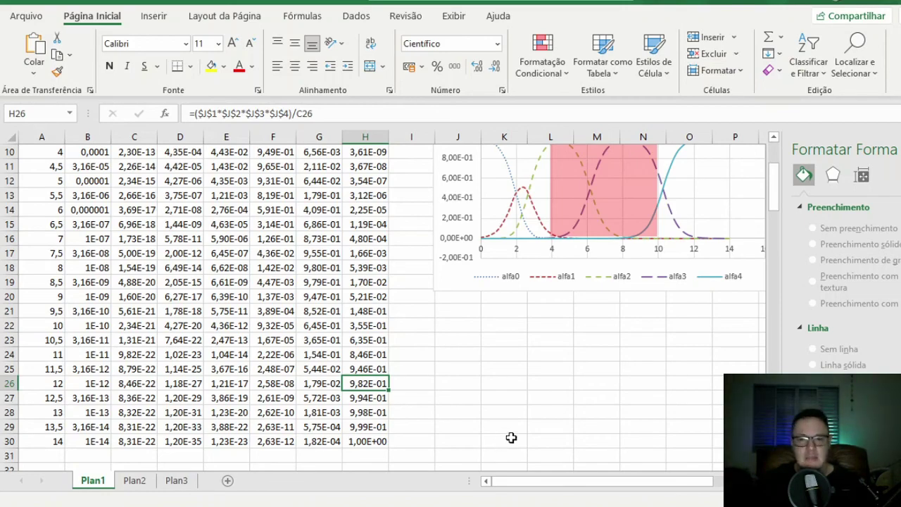
Open the alfa4 formula in cell H2 to examine its cell references
{"action": "scroll", "coordinate": [509, 438], "scroll_direction": "up", "scroll_amount": 3}
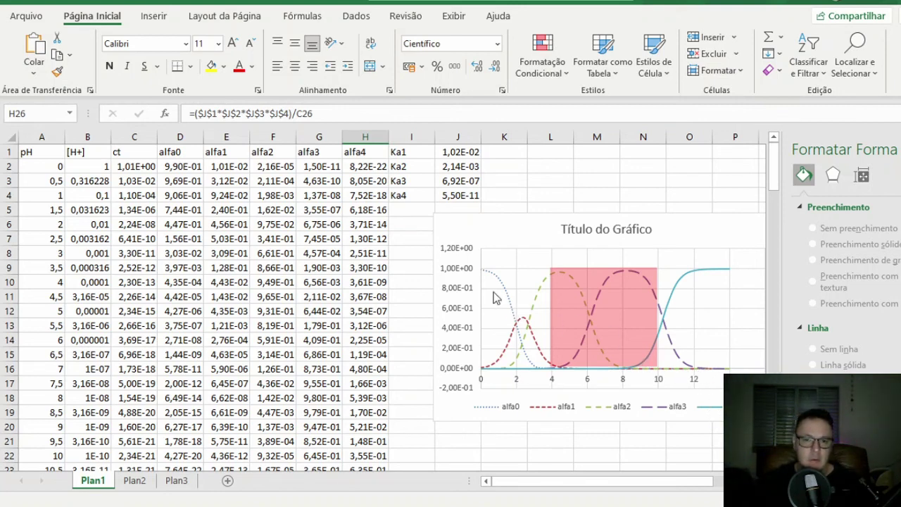
{"action": "left_click", "coordinate": [375, 166]}
{"action": "left_click", "coordinate": [328, 113]}
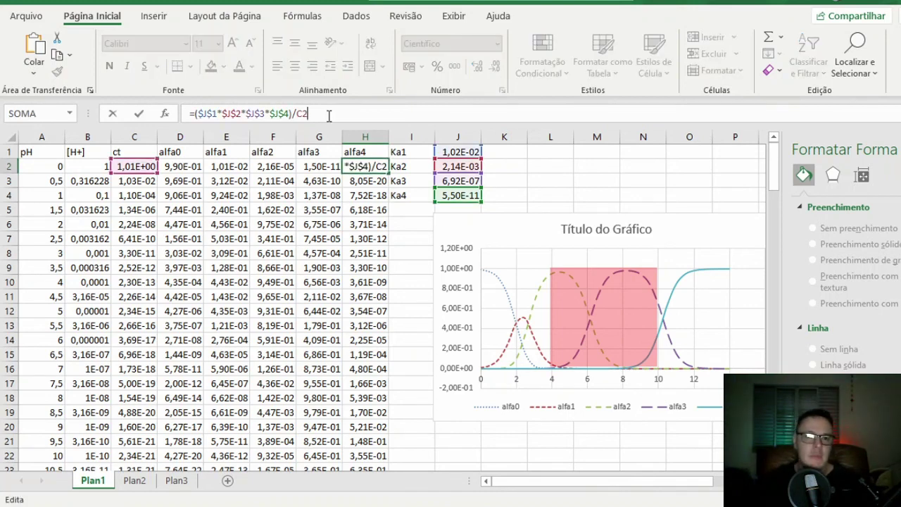